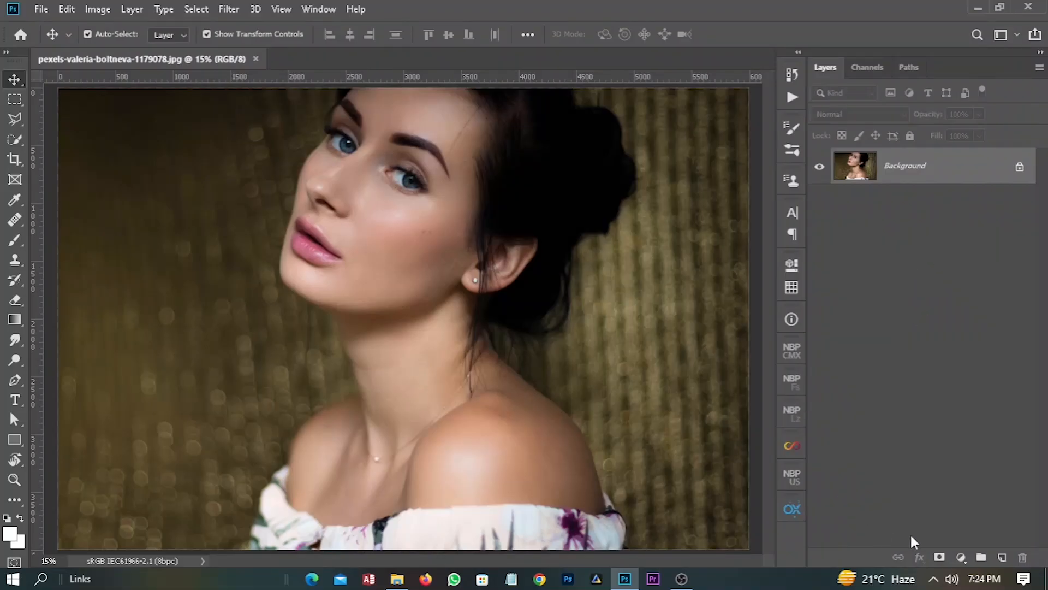
# - Add a Curves adjustment layer above the Background photo and switch its curve to the Red channel
pyautogui.click(959, 556)
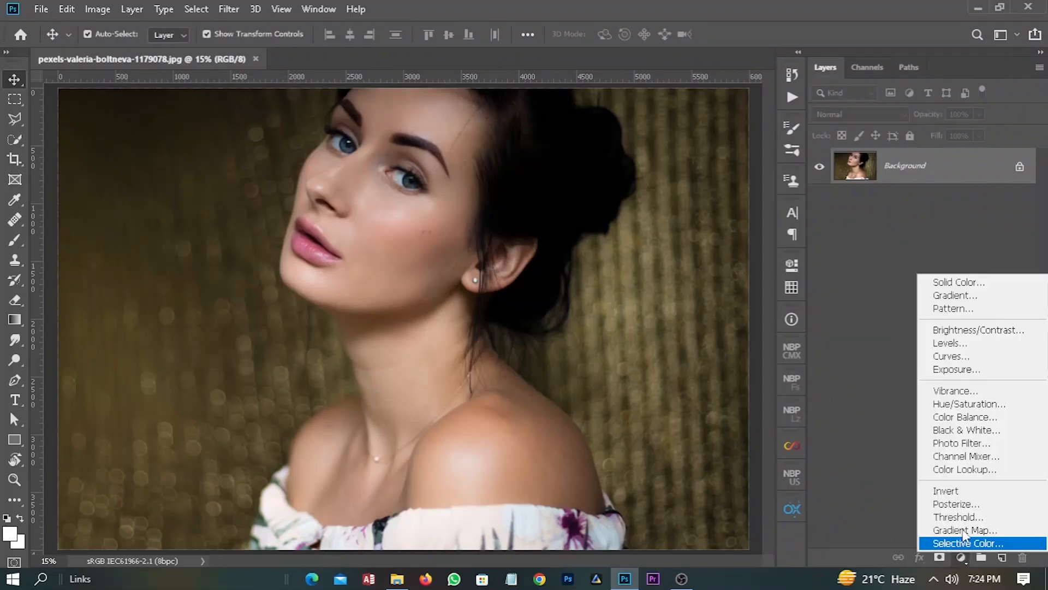
pyautogui.click(977, 356)
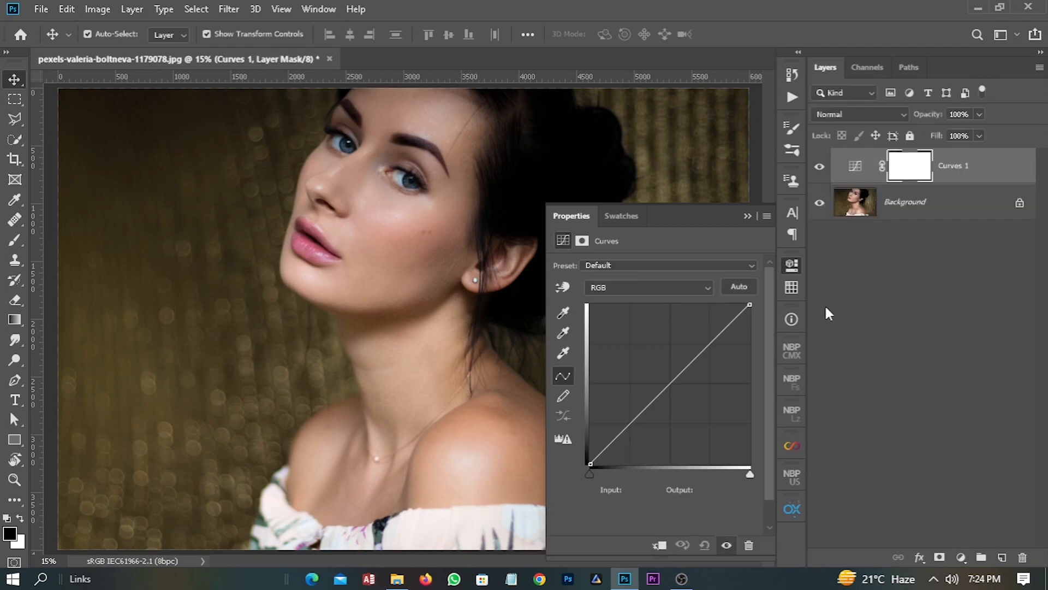
pyautogui.click(659, 287)
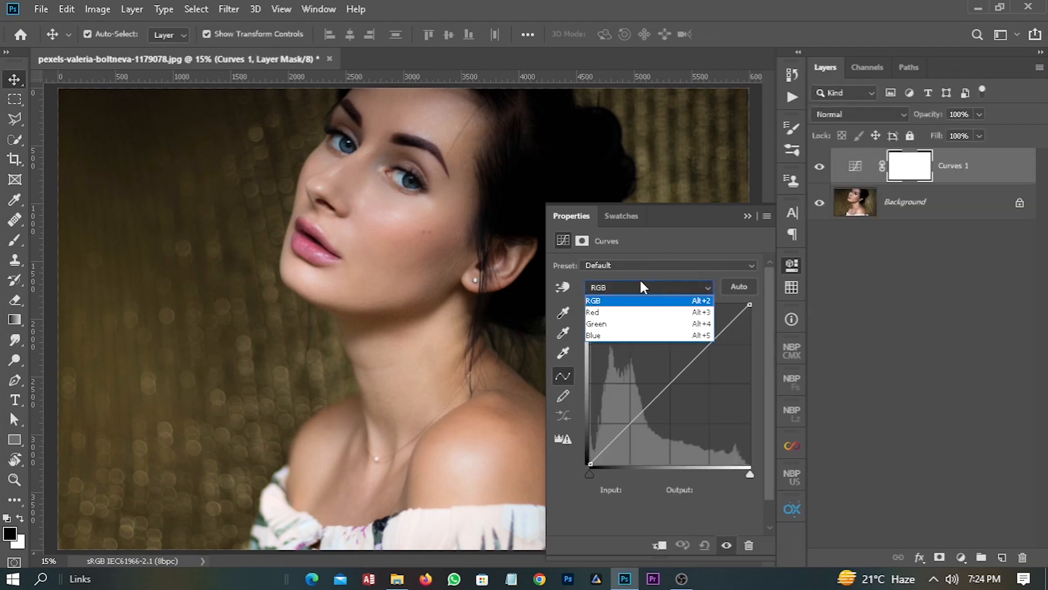
pyautogui.click(621, 314)
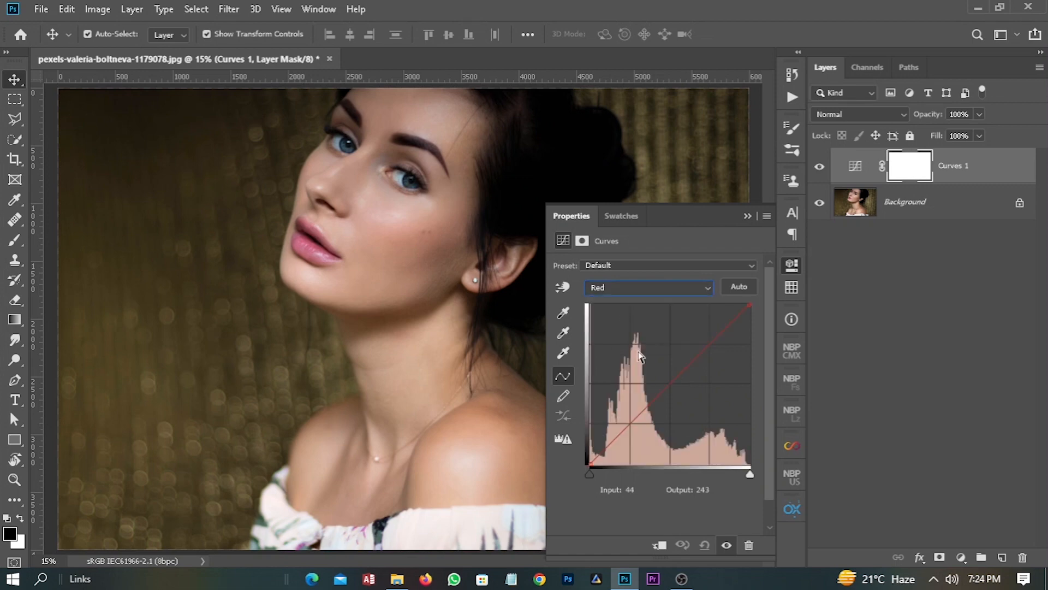
pyautogui.click(715, 333)
pyautogui.moveTo(716, 333); pyautogui.dragTo(711, 324)
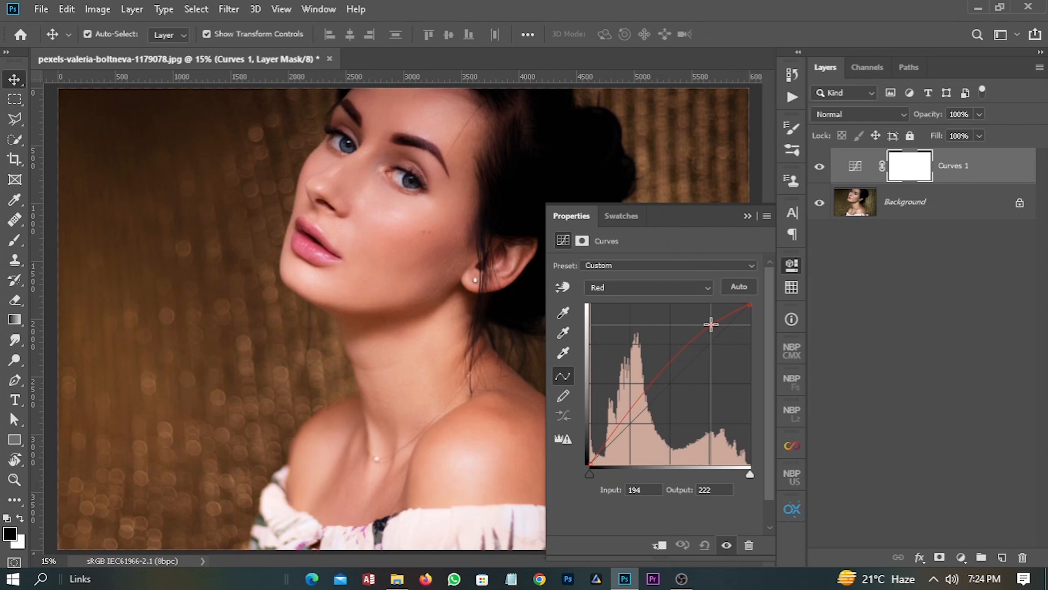
pyautogui.keyDown('ctrl'); pyautogui.click(641, 412); pyautogui.keyUp('ctrl')
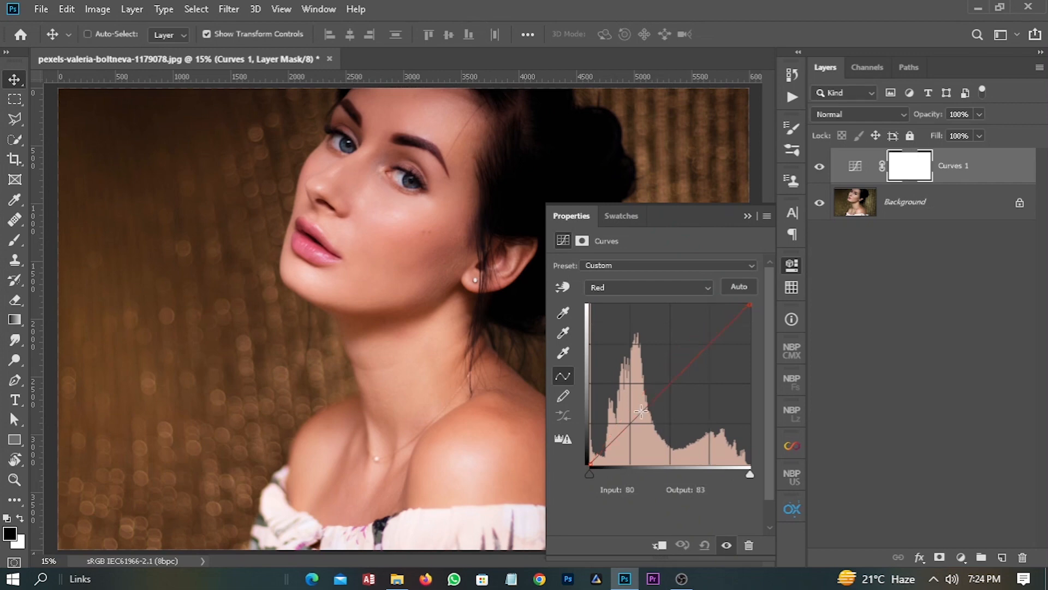
# - Raise the red curve from the cheek highlight using on-image adjustment to output 229, and set a shadow point at input 65, output 60
pyautogui.click(565, 287)
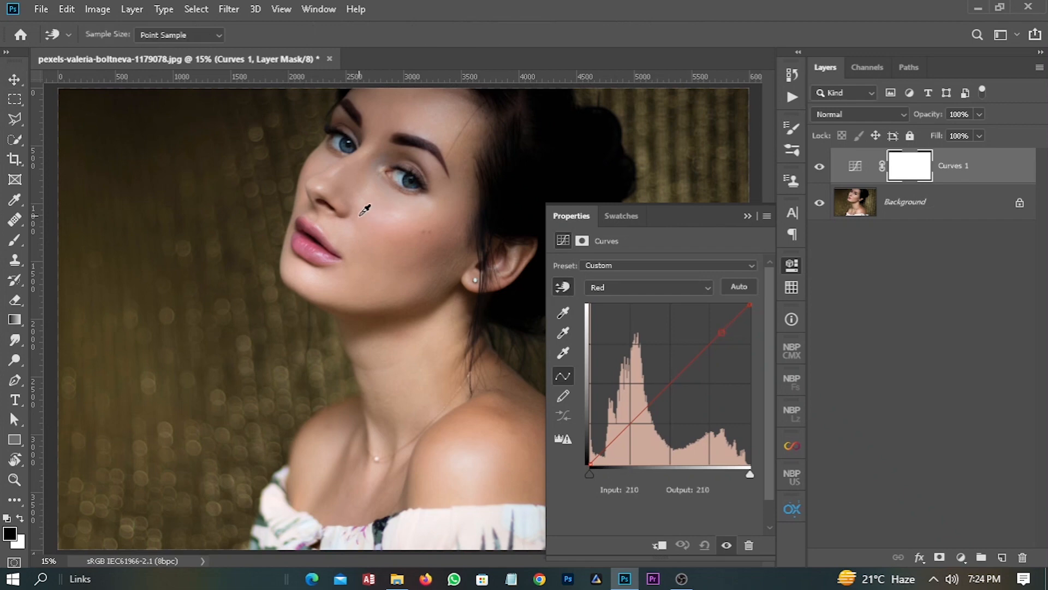
pyautogui.moveTo(364, 210); pyautogui.dragTo(370, 199)
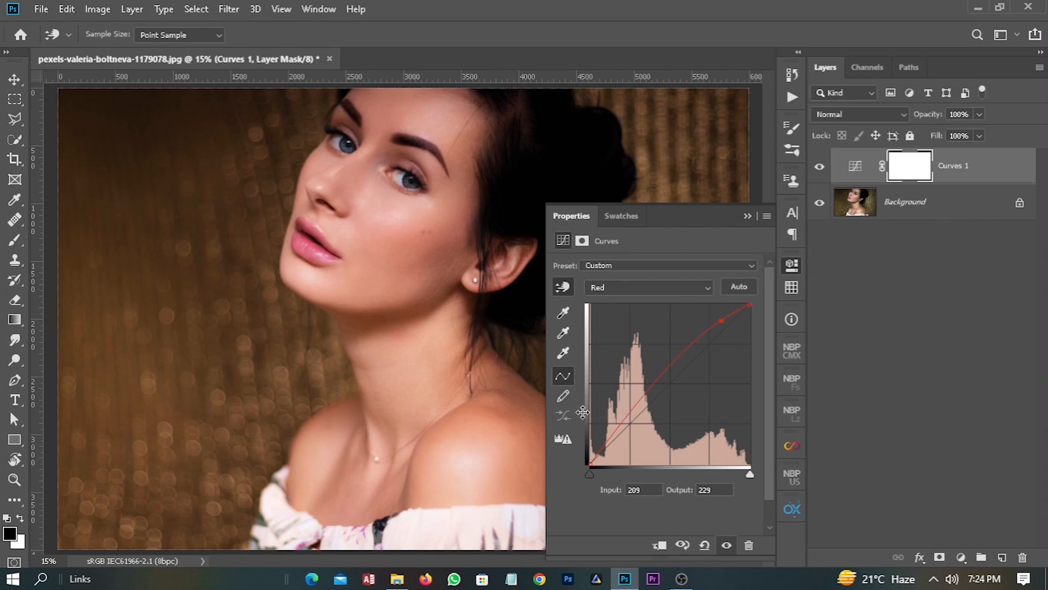
pyautogui.click(624, 417)
pyautogui.moveTo(624, 416); pyautogui.dragTo(631, 425)
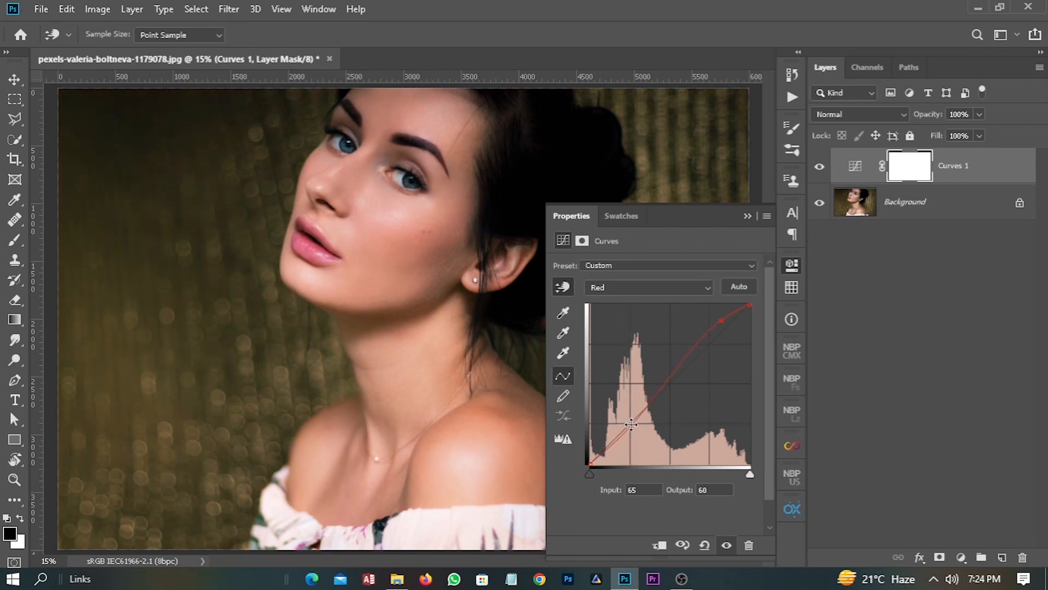
# - Shape the Green channel into an S-curve with points at input 180, output 207 and input 67, output 54
pyautogui.click(677, 285)
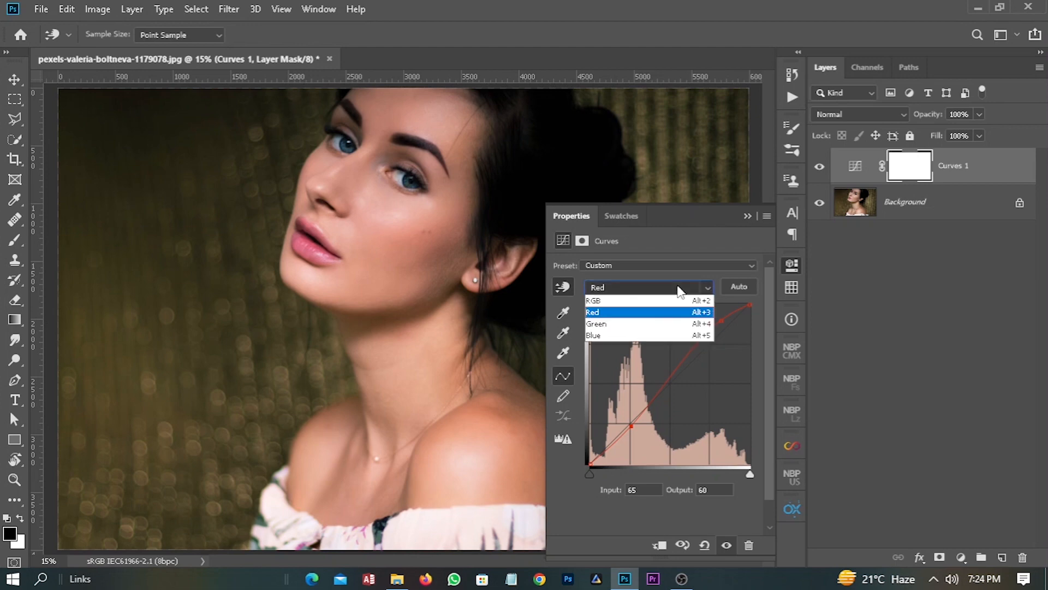
pyautogui.click(655, 327)
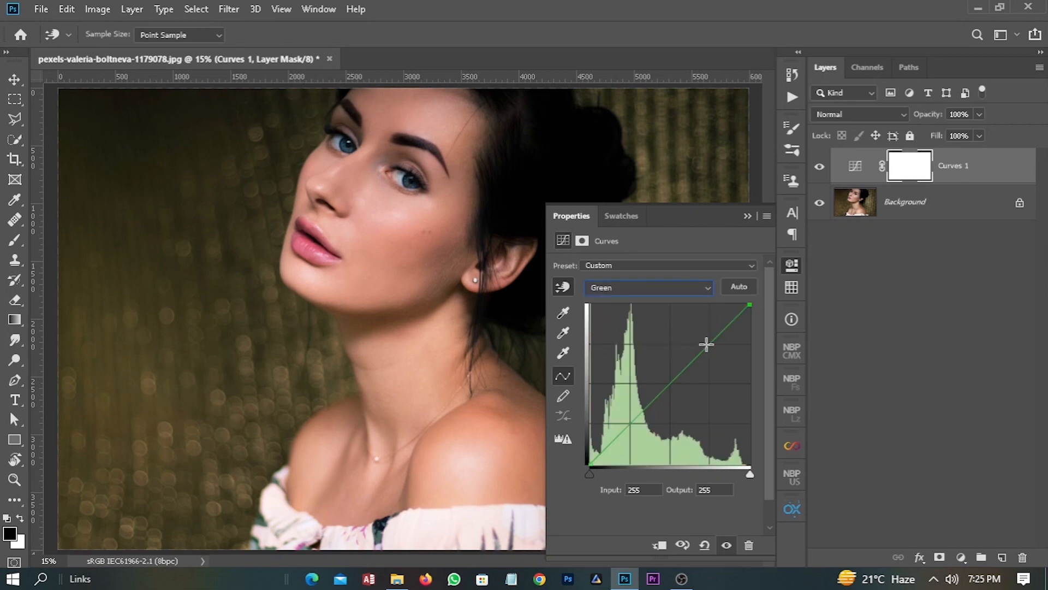
pyautogui.moveTo(706, 344); pyautogui.dragTo(702, 334)
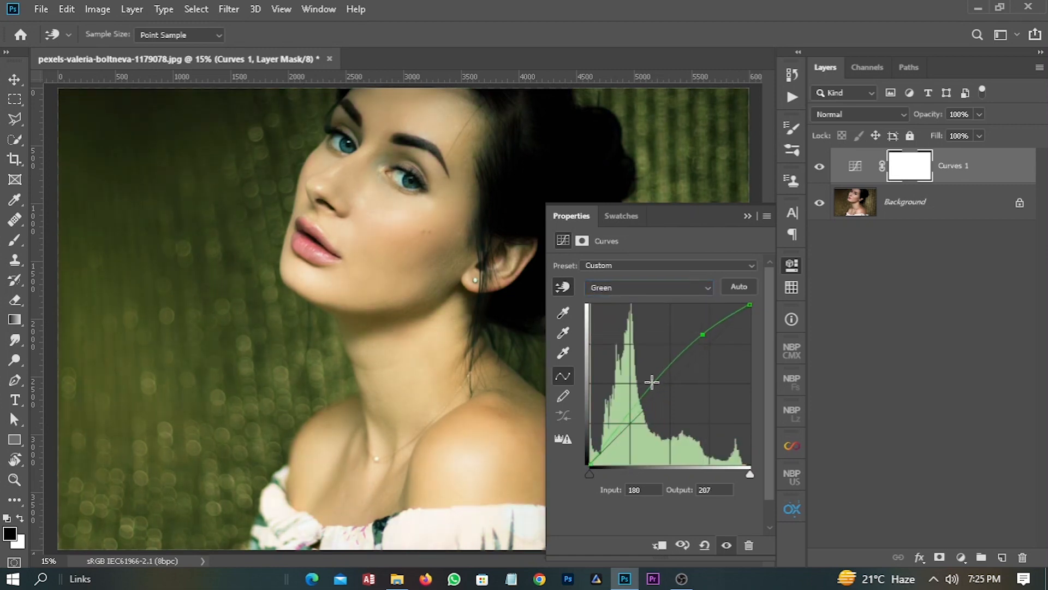
pyautogui.moveTo(633, 415); pyautogui.dragTo(632, 430)
# - Shape the Blue channel into an S-curve with points at input 171, output 199 and input 79, output 63
pyautogui.click(671, 288)
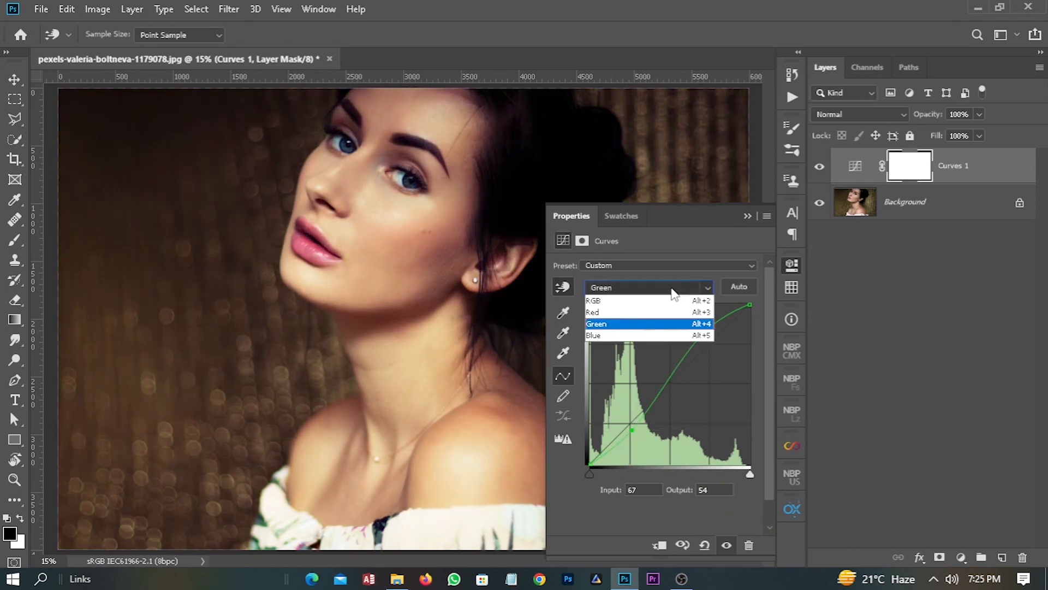
pyautogui.click(643, 338)
pyautogui.moveTo(700, 348); pyautogui.dragTo(697, 339)
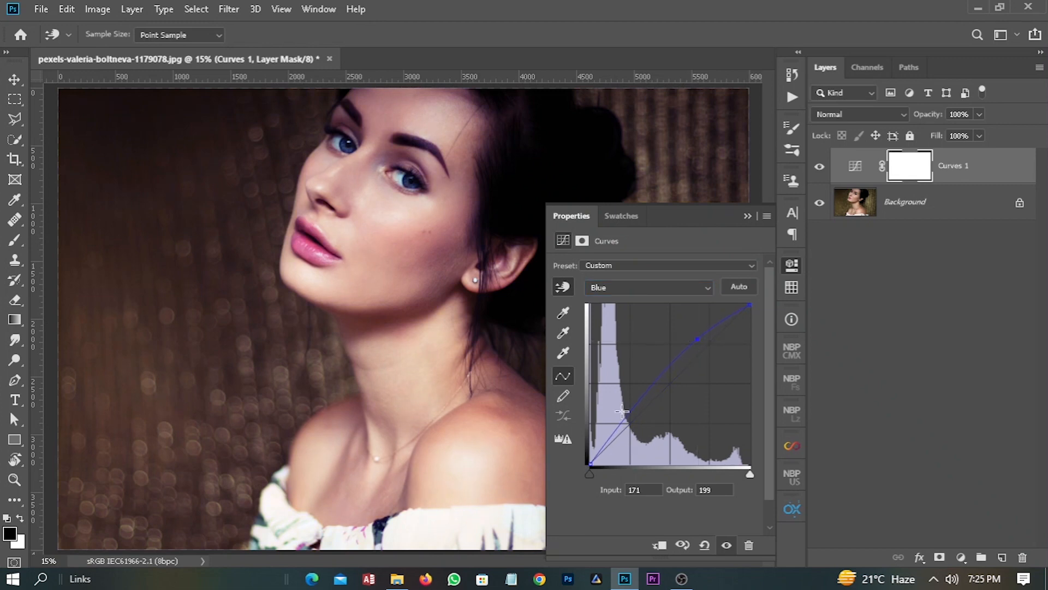
pyautogui.moveTo(626, 417); pyautogui.dragTo(640, 424)
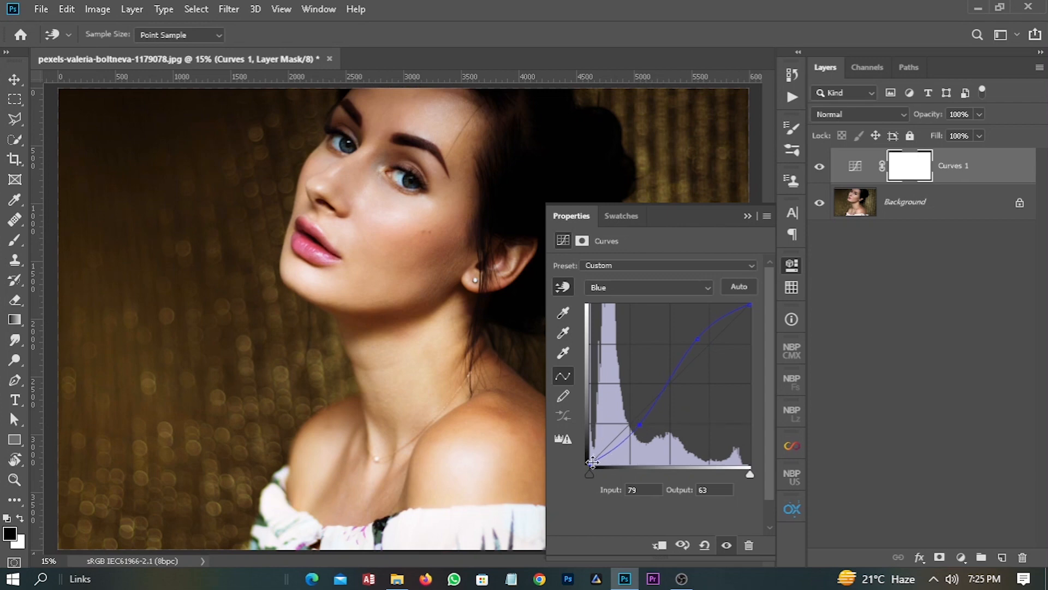
# - Brighten the midtones of the combined RGB curve with a point at input 121, output 140, and close the curve settings
pyautogui.click(688, 288)
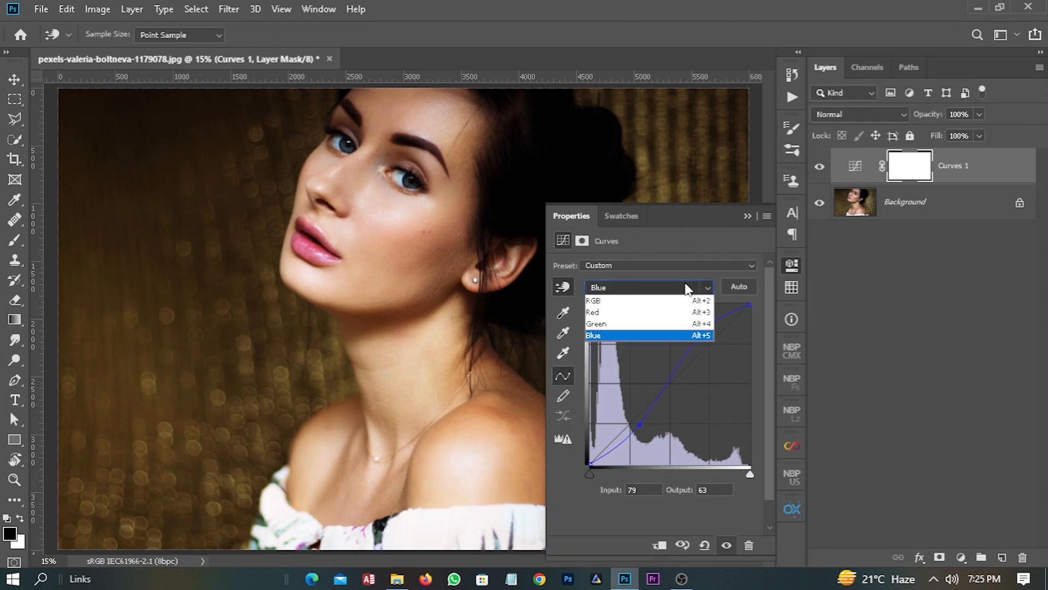
pyautogui.click(649, 302)
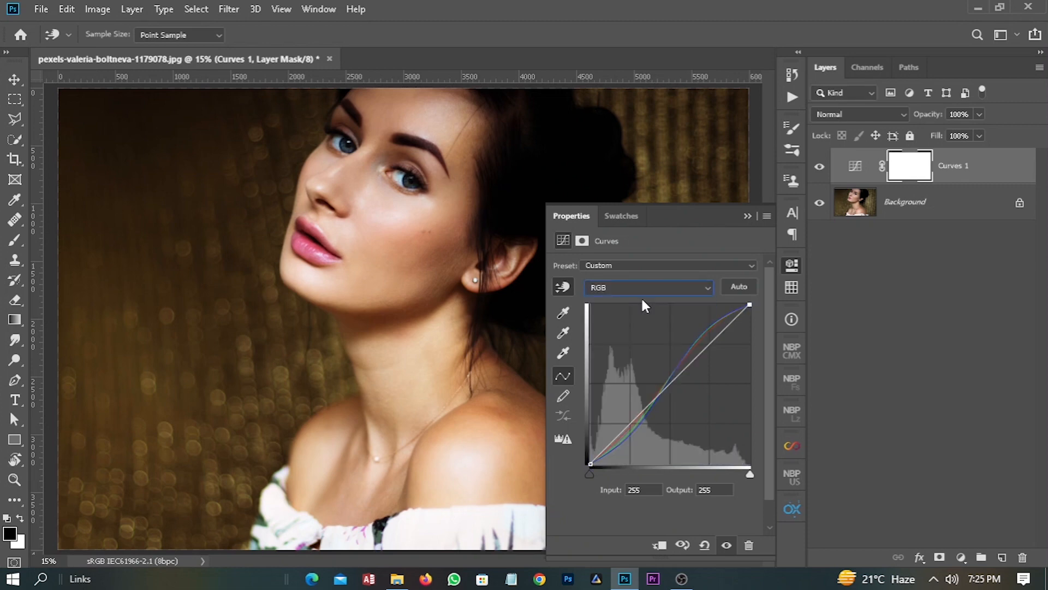
pyautogui.moveTo(663, 386); pyautogui.dragTo(662, 372)
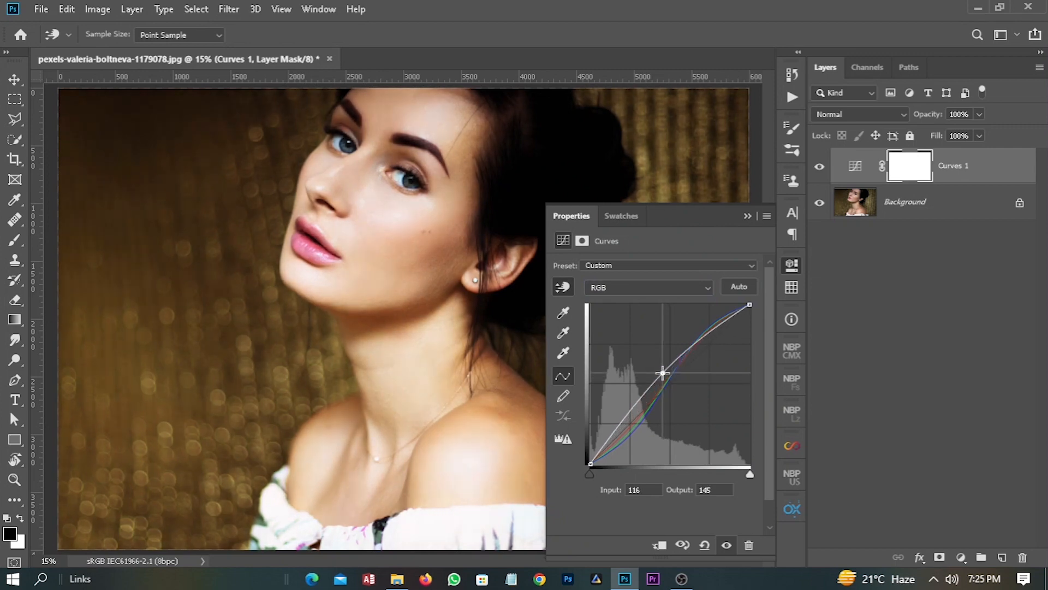
pyautogui.moveTo(662, 373); pyautogui.dragTo(666, 376)
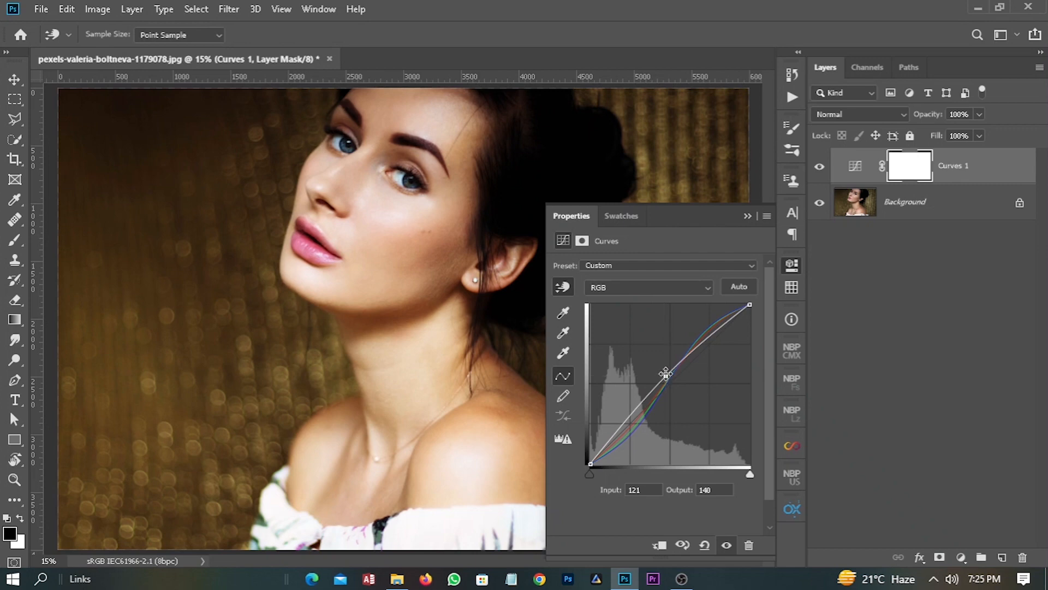
pyautogui.click(747, 216)
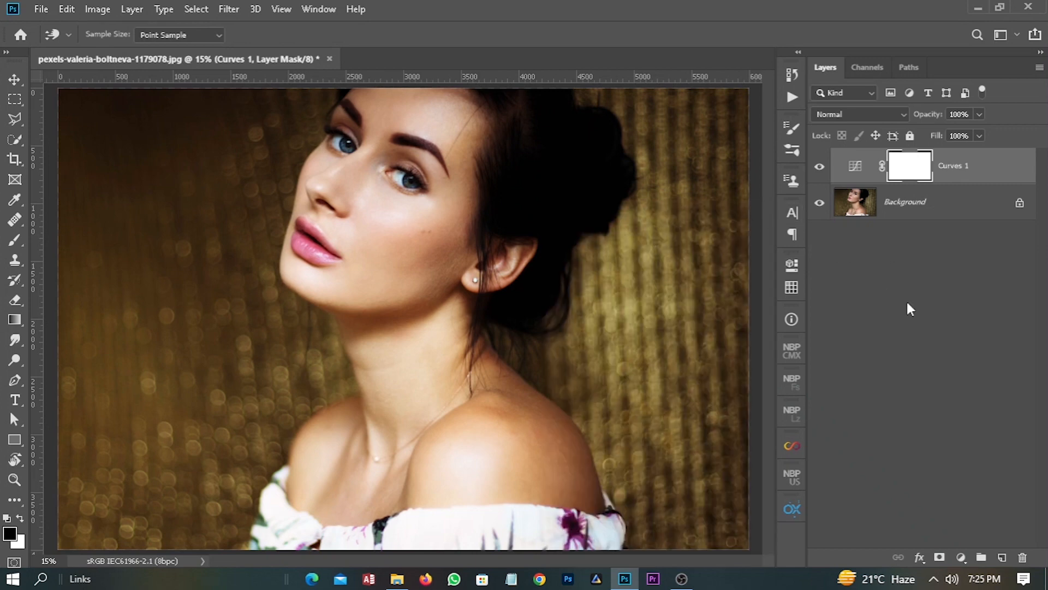
pyautogui.click(941, 339)
# - Add a Color Lookup adjustment layer using the Crisp_Warm.look 3D LUT and close its settings
pyautogui.click(961, 557)
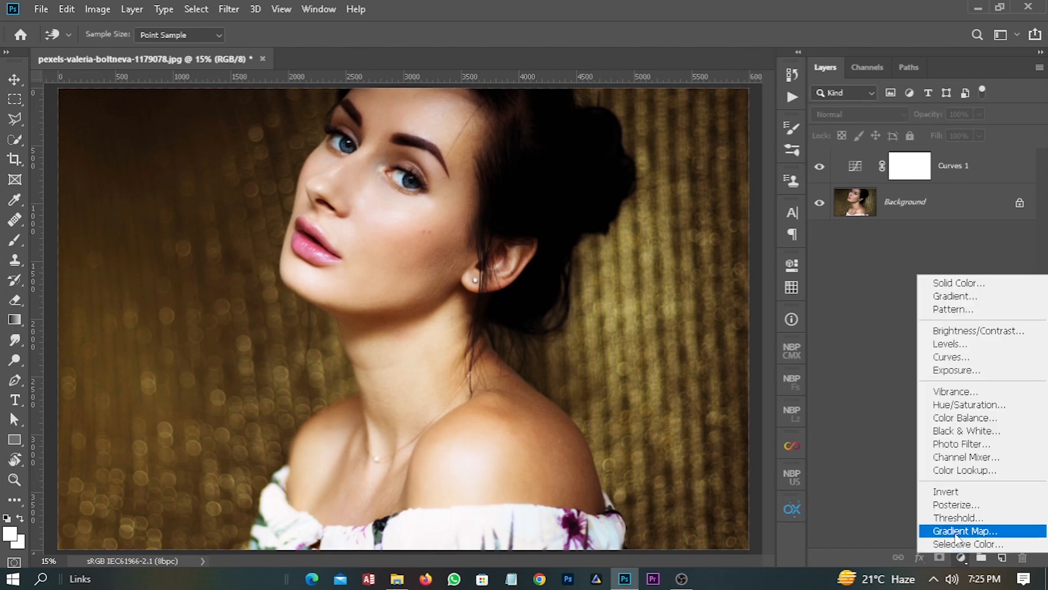
pyautogui.click(965, 471)
pyautogui.click(666, 267)
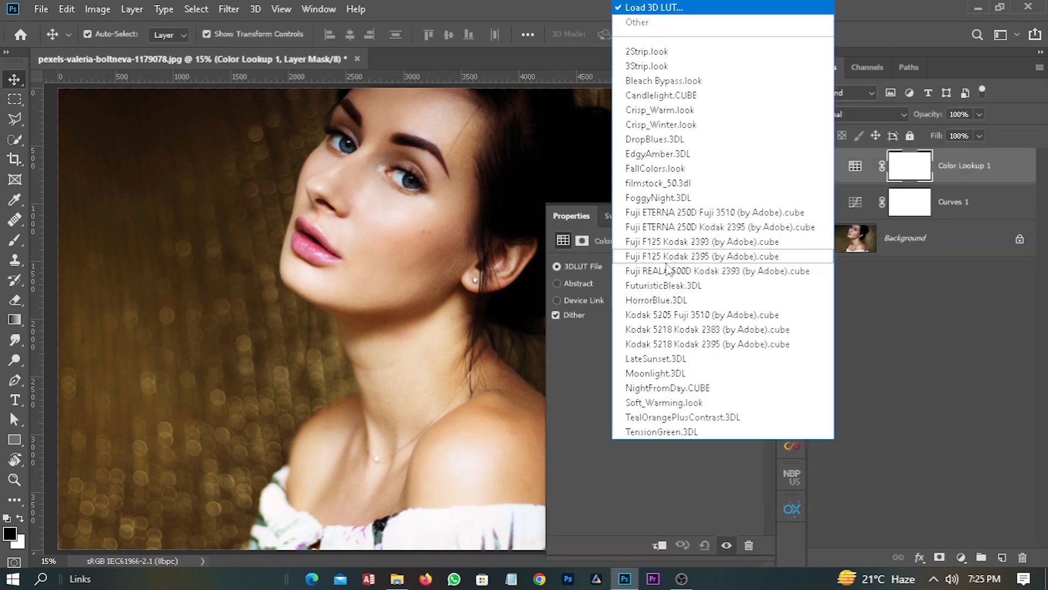
pyautogui.click(649, 110)
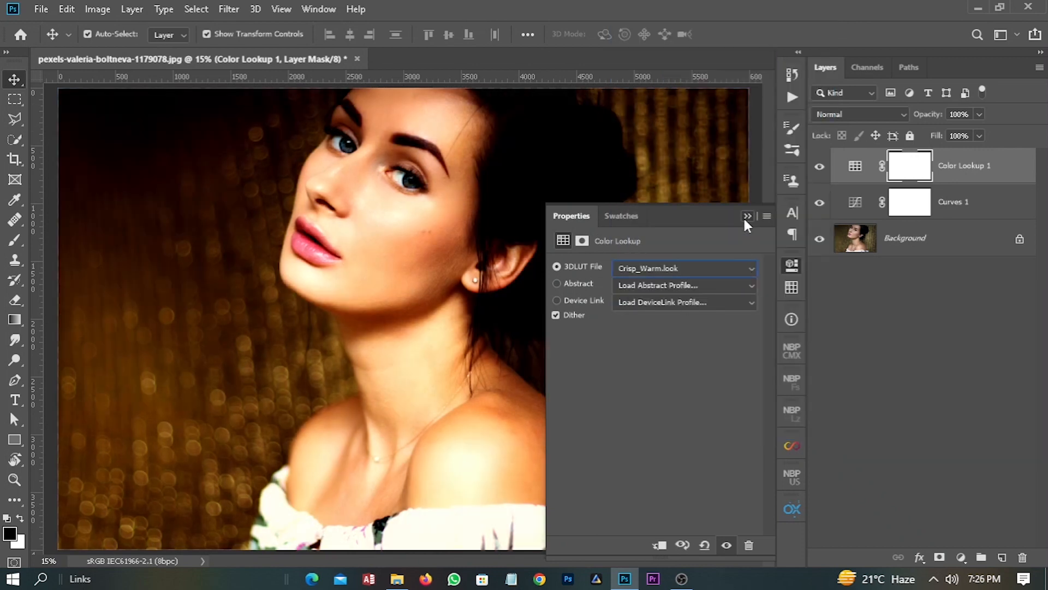
pyautogui.click(746, 216)
# - Set the Color Lookup layer's blend mode to Soft Light and lower its opacity to about 20%
pyautogui.click(892, 115)
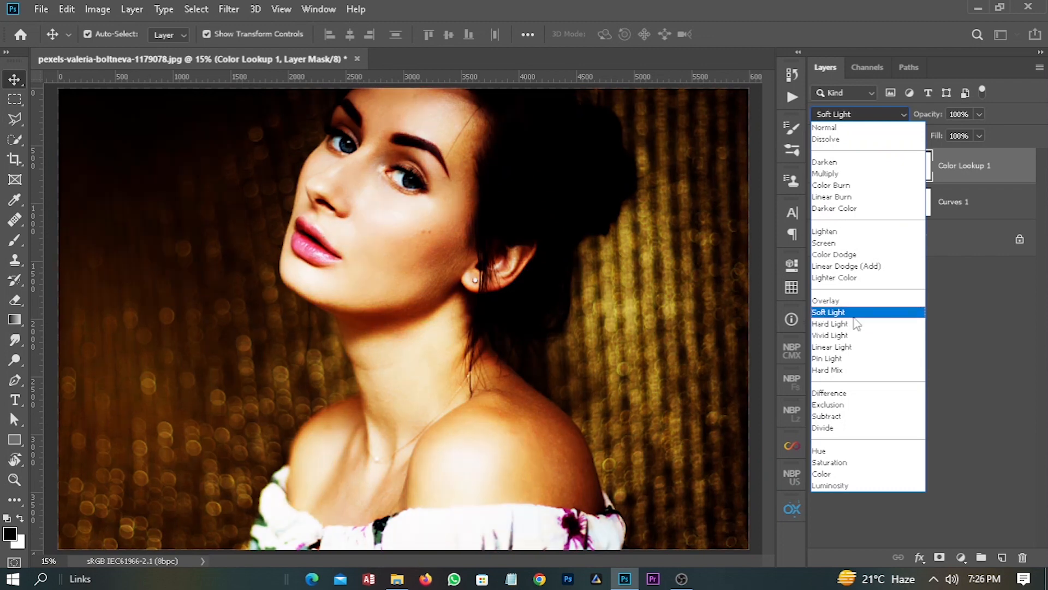
pyautogui.click(855, 313)
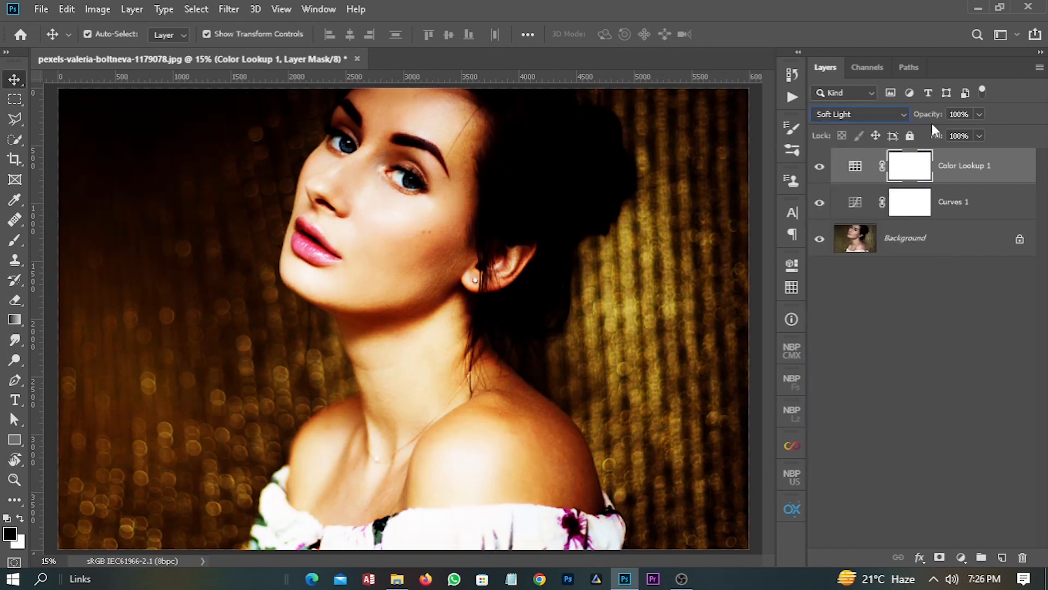
pyautogui.moveTo(931, 116); pyautogui.dragTo(871, 133)
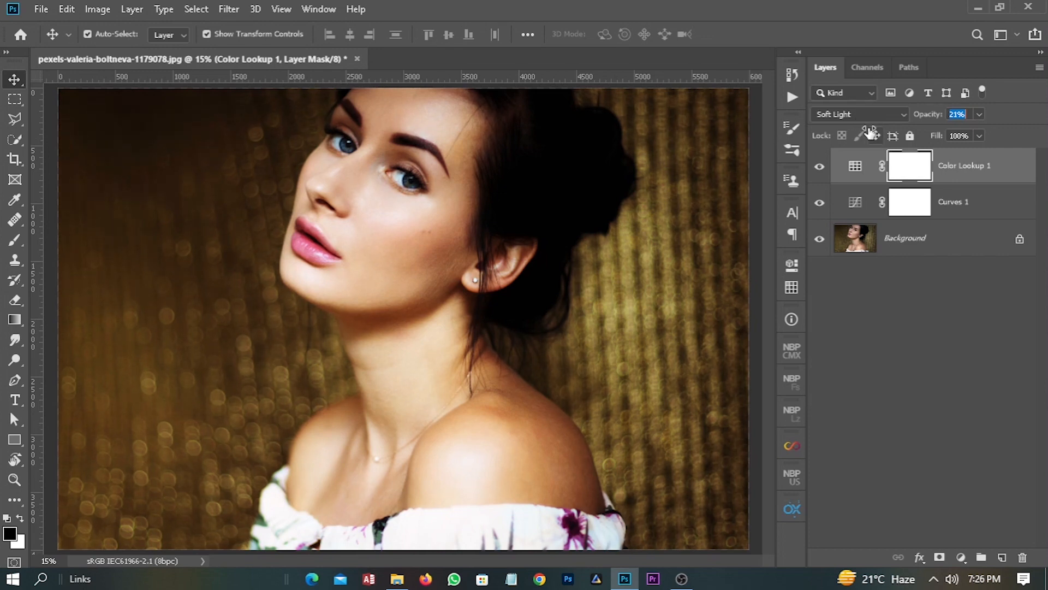
pyautogui.moveTo(872, 132); pyautogui.dragTo(868, 131)
pyautogui.click(956, 114)
pyautogui.write('20')
pyautogui.click(909, 328)
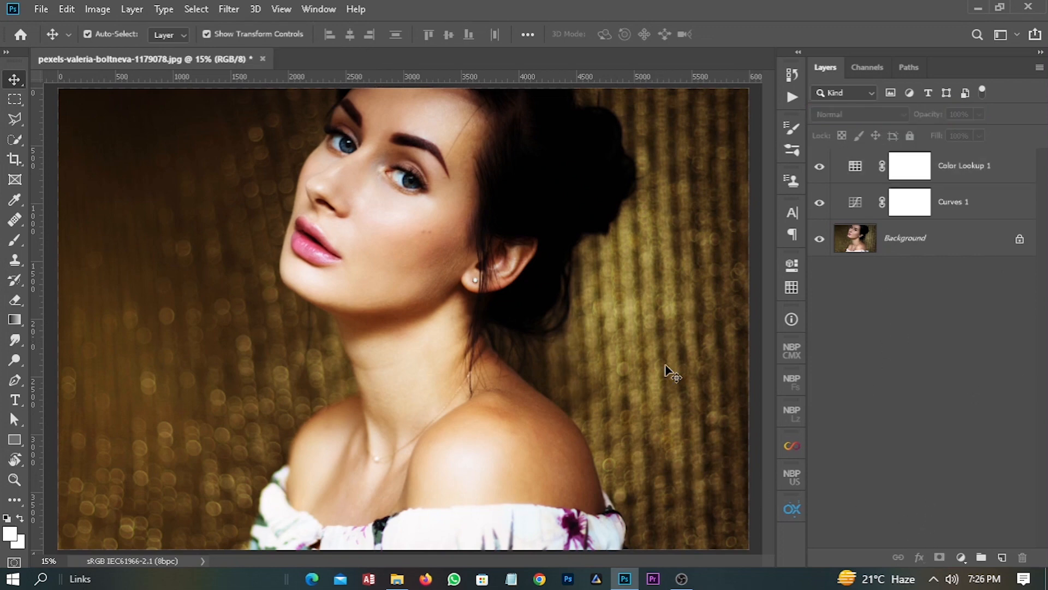
# - Add a Gradient Map adjustment layer on top of the stack and open its gradient for editing
pyautogui.click(962, 557)
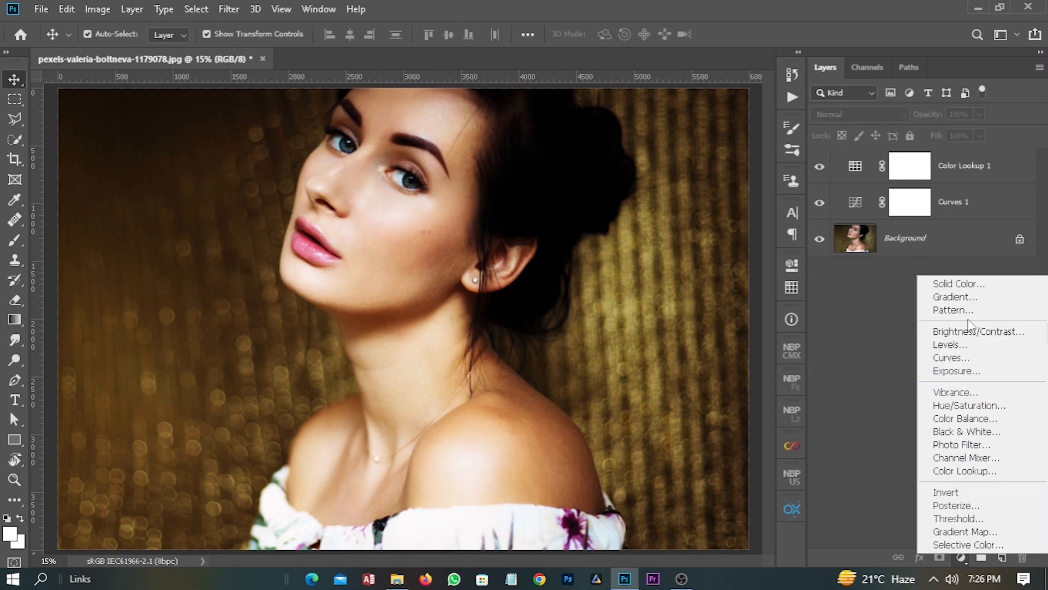
pyautogui.click(947, 532)
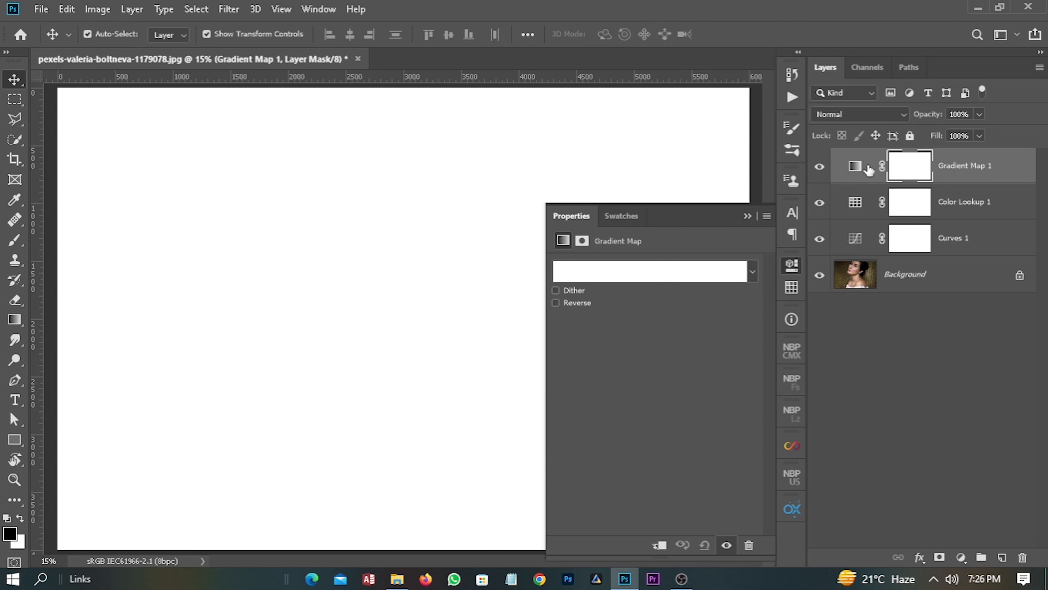
pyautogui.click(698, 277)
pyautogui.click(691, 270)
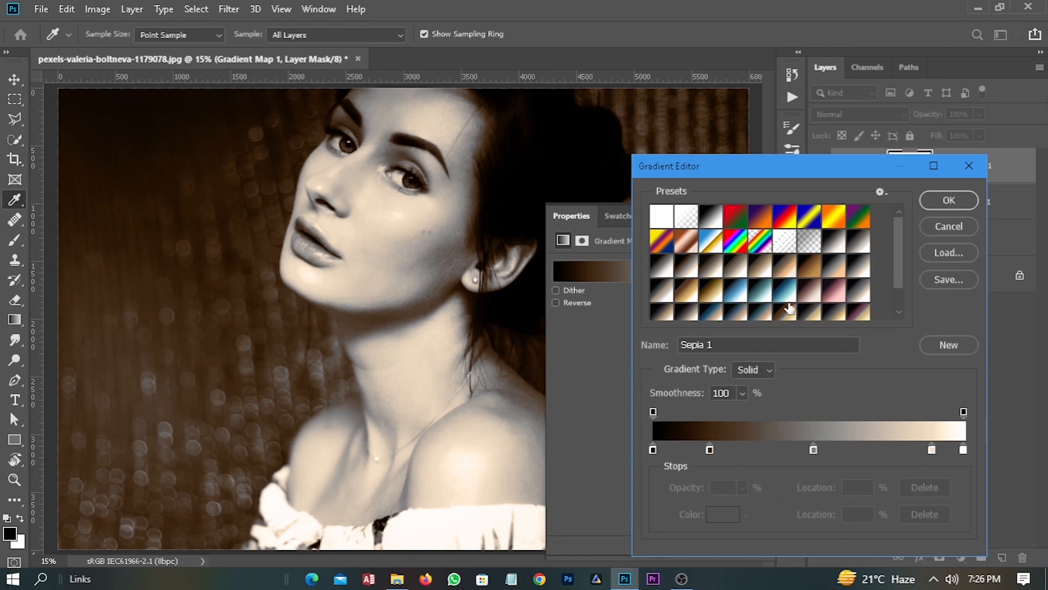
# - Try the Blue 2 preset on the gradient map and browse the available gradient presets
pyautogui.scroll(-1, 790, 309)
pyautogui.click(782, 296)
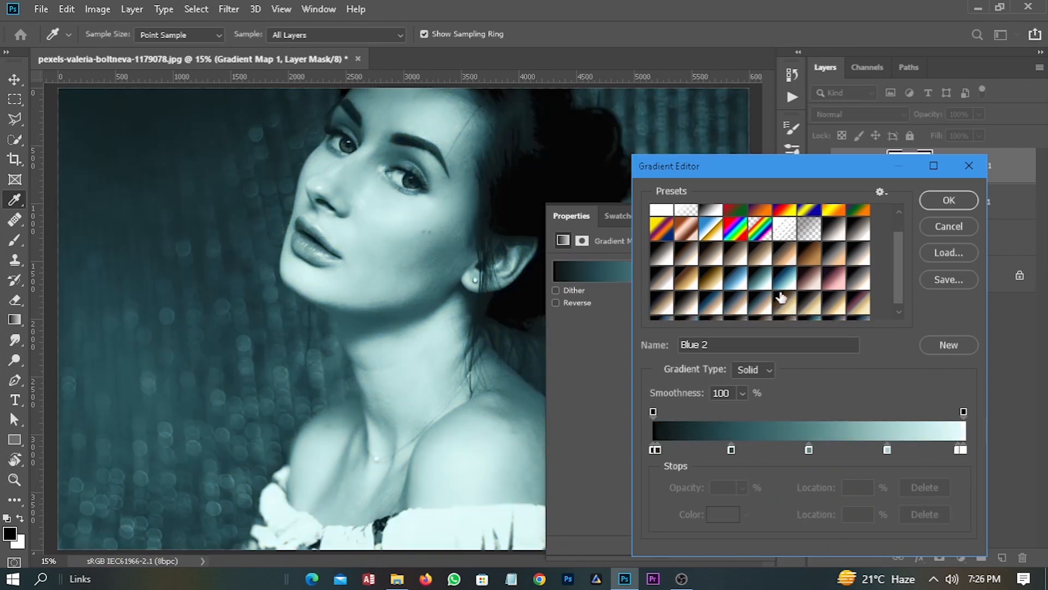
pyautogui.scroll(-1, 782, 296)
pyautogui.scroll(2, 851, 230)
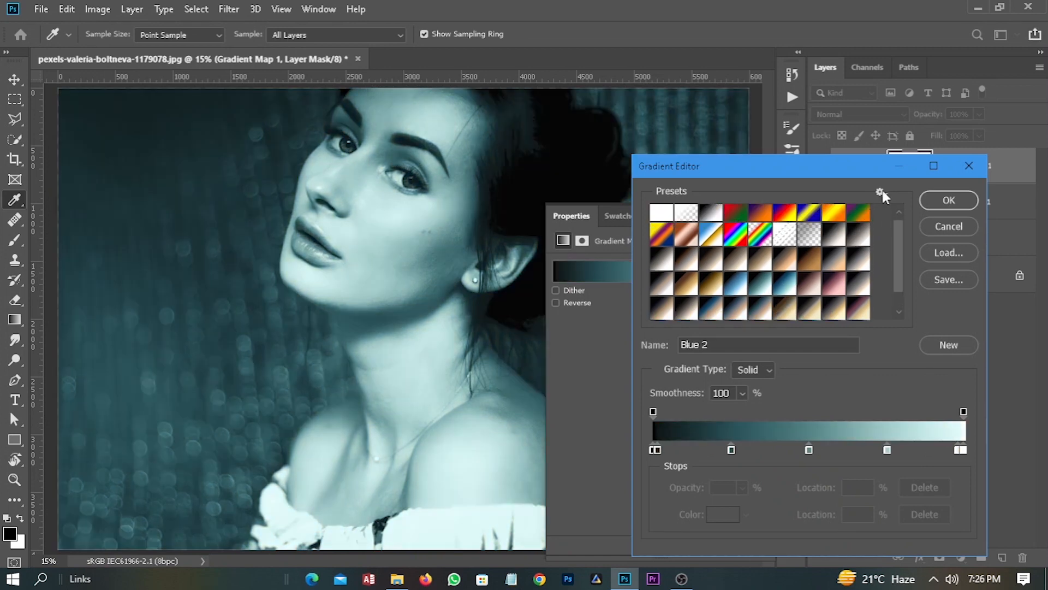
# - Append the Photographic Toning gradient set to the current presets
pyautogui.click(879, 192)
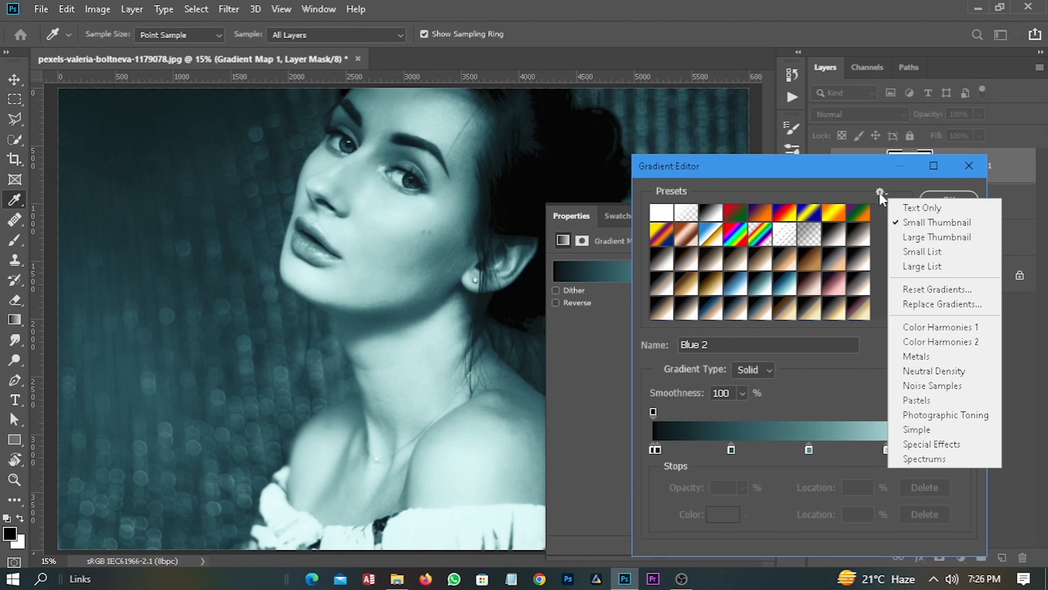
pyautogui.click(946, 415)
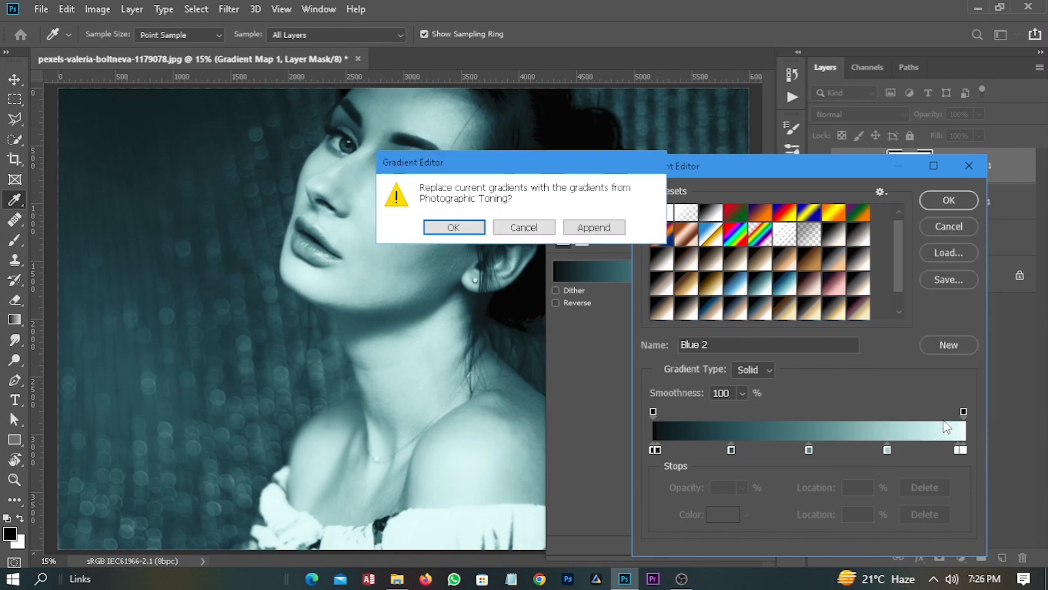
pyautogui.click(592, 227)
# - Try the Blue-Selenium 1 preset on the gradient map, settle on Sepia-Blue 1 and accept the gradient
pyautogui.scroll(-5, 755, 277)
pyautogui.scroll(-1, 754, 275)
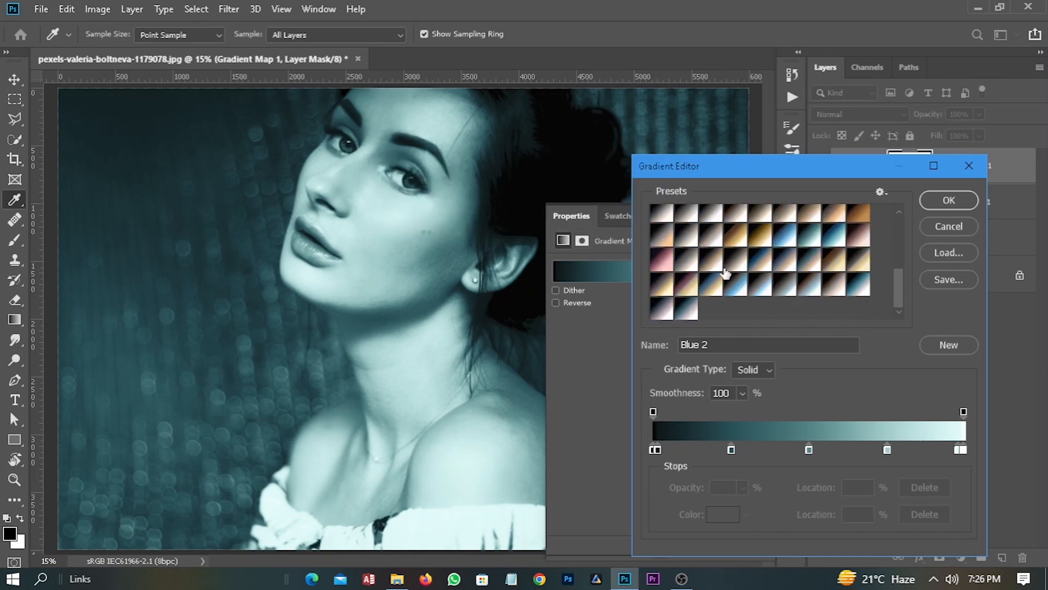
pyautogui.click(713, 274)
pyautogui.click(745, 293)
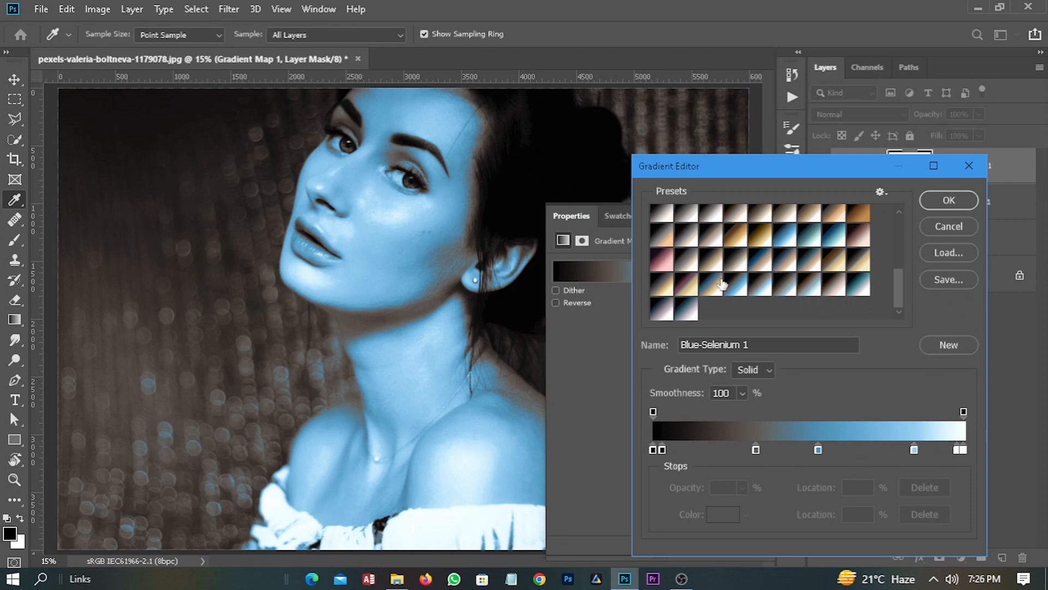
pyautogui.click(761, 262)
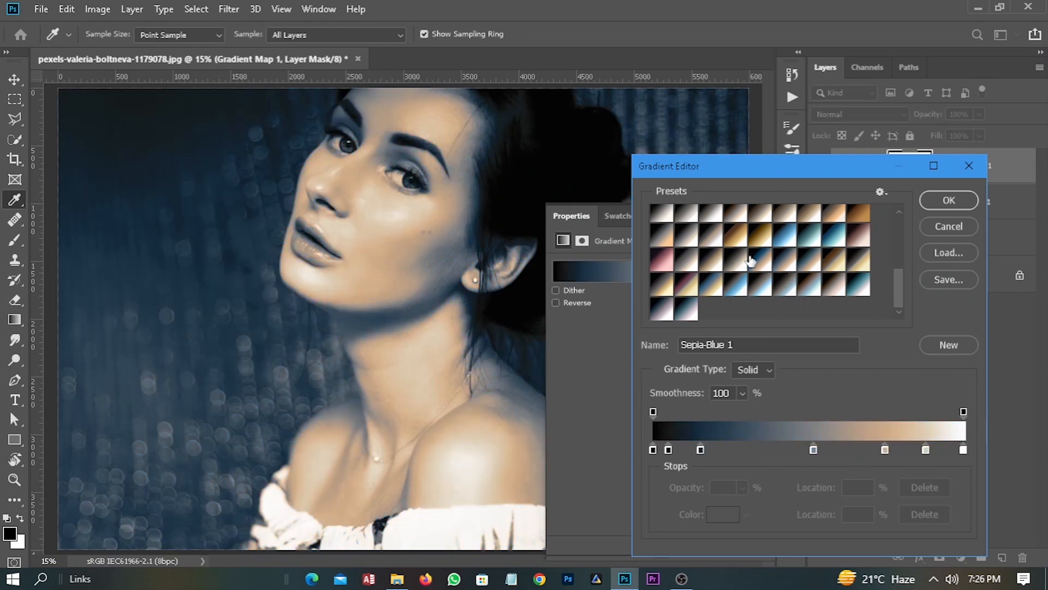
pyautogui.click(737, 259)
pyautogui.click(761, 262)
pyautogui.click(946, 202)
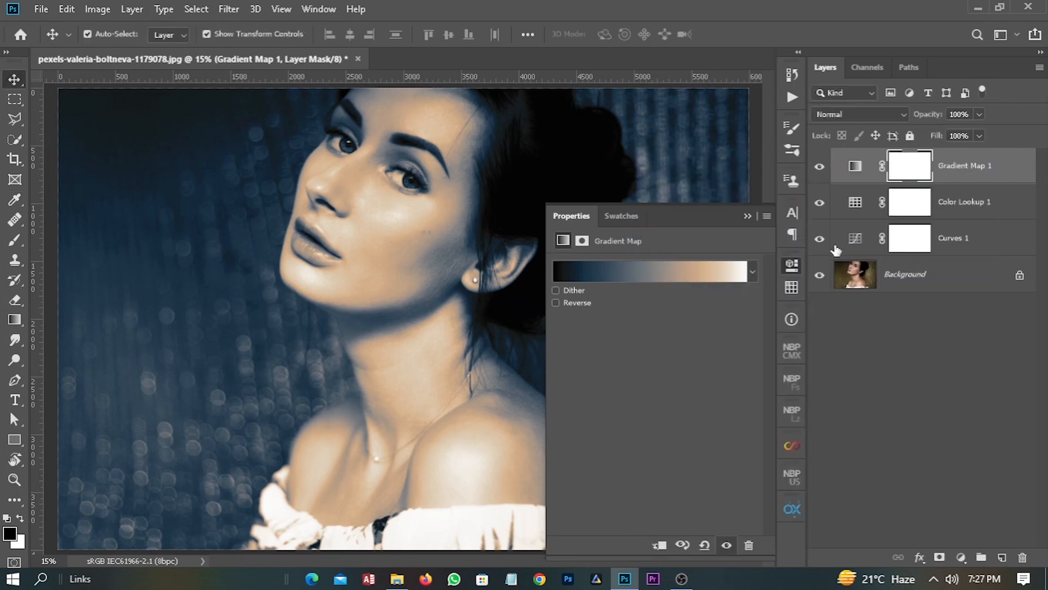
# - Set the Gradient Map layer's blend mode to Soft Light and its opacity to 35%, and deselect the layer
pyautogui.click(874, 114)
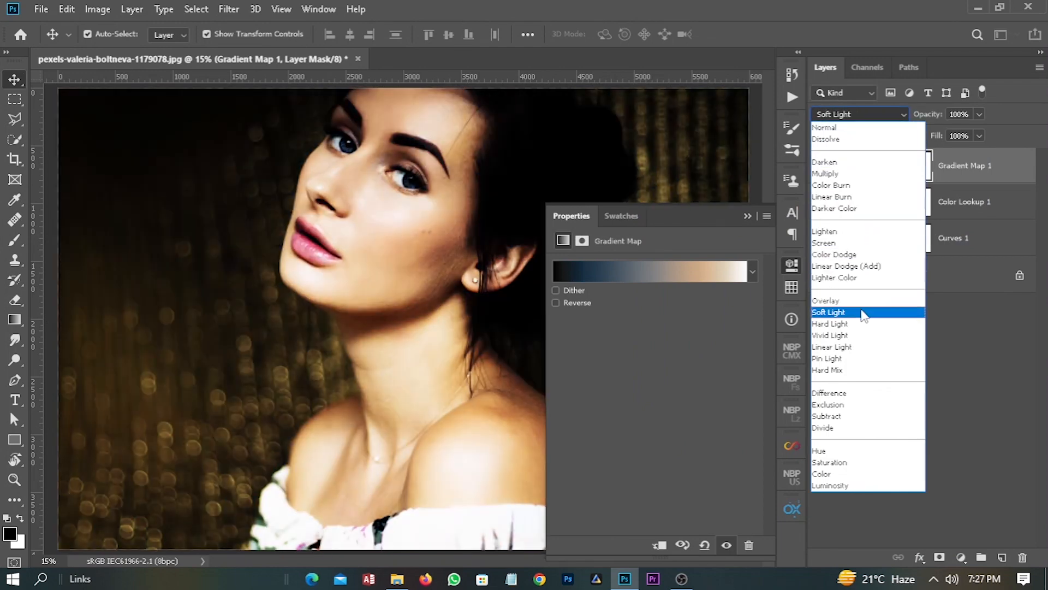
pyautogui.click(863, 313)
pyautogui.click(748, 216)
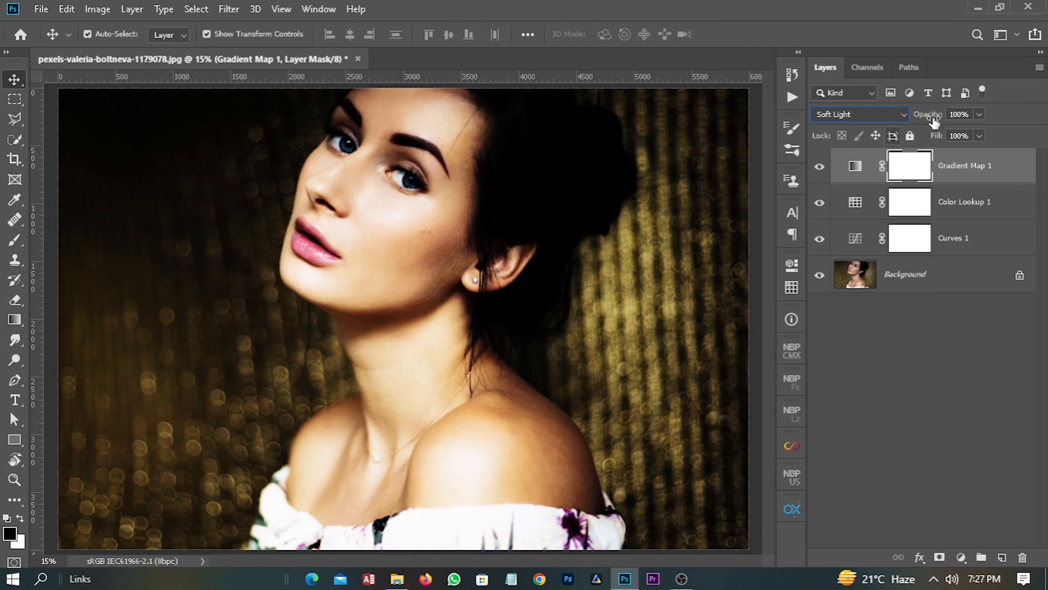
pyautogui.moveTo(925, 114); pyautogui.dragTo(872, 132)
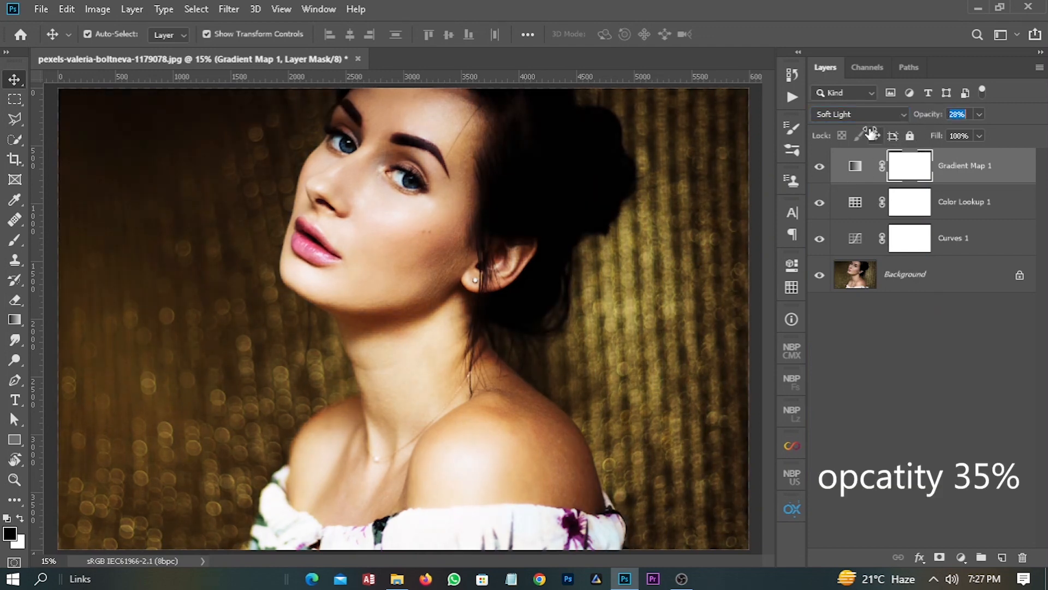
pyautogui.moveTo(872, 133); pyautogui.dragTo(875, 135)
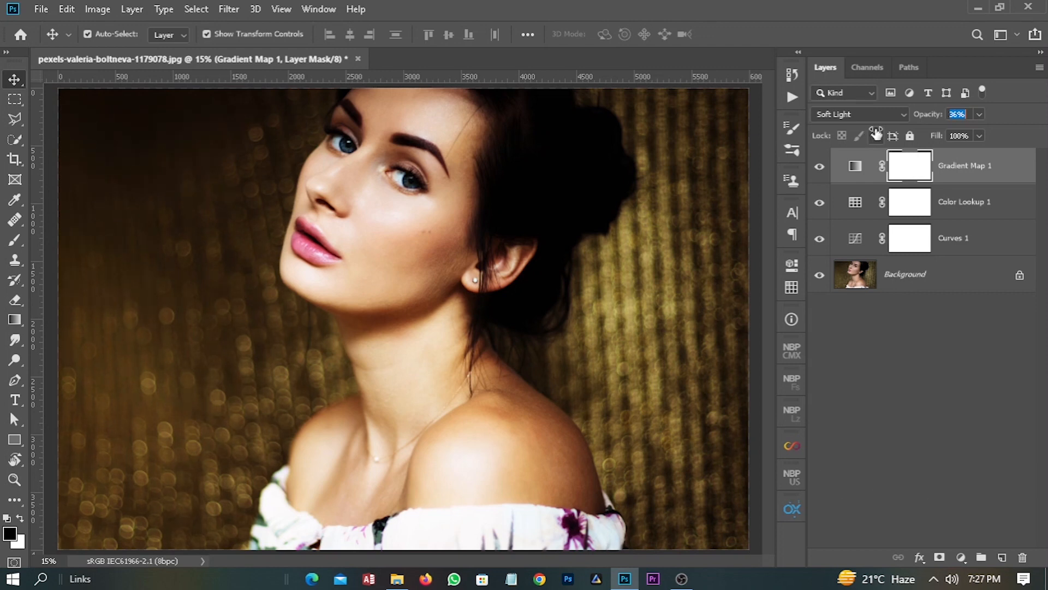
pyautogui.moveTo(874, 130); pyautogui.dragTo(873, 130)
pyautogui.click(958, 114)
pyautogui.write('35')
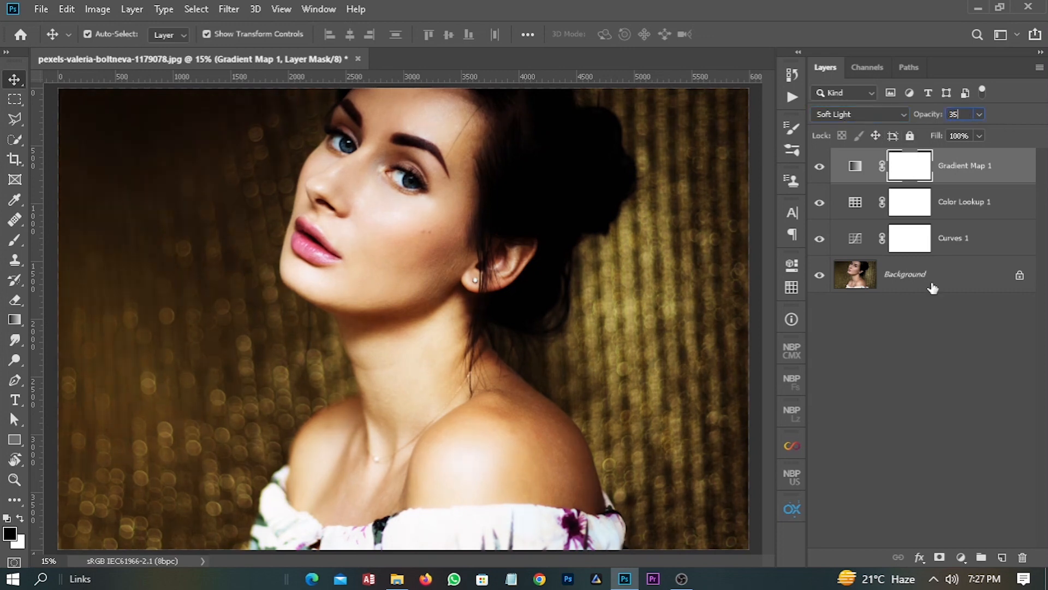
pyautogui.press('Return')
pyautogui.click(697, 328)
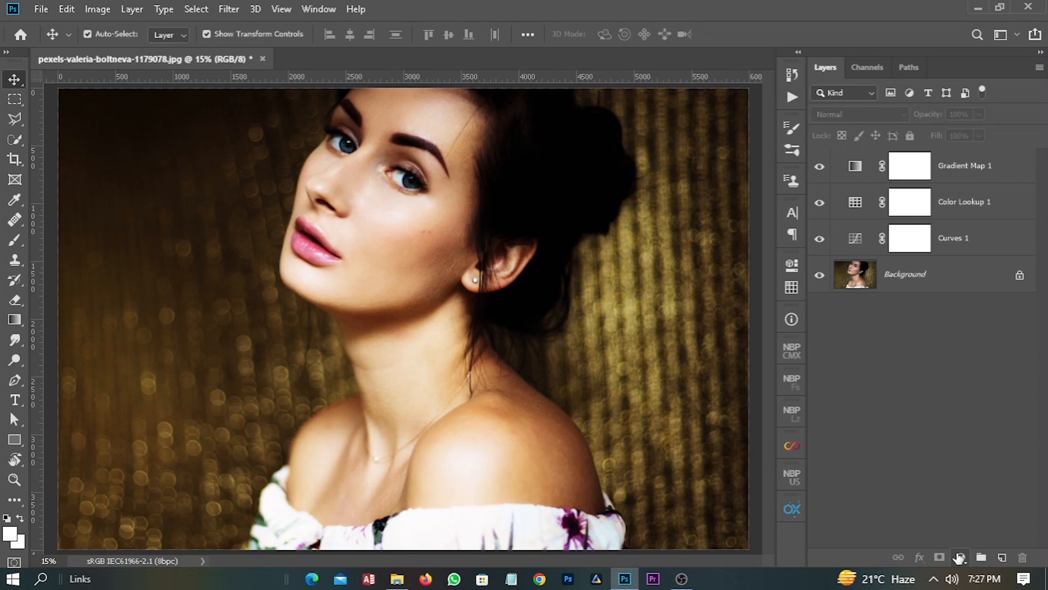
pyautogui.click(963, 561)
pyautogui.click(744, 430)
pyautogui.click(961, 557)
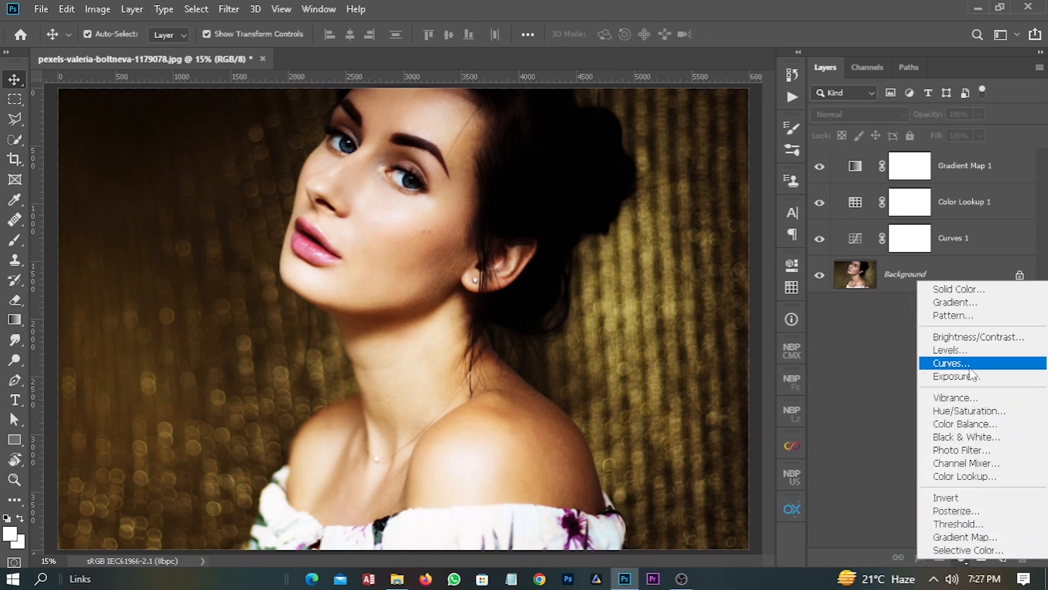
pyautogui.click(906, 385)
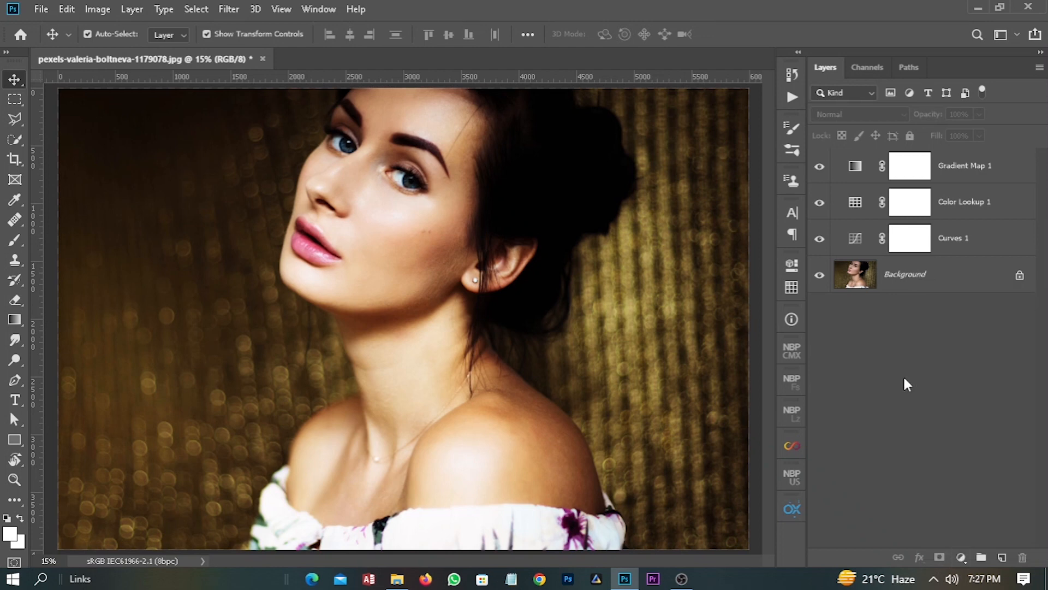
# - Add a Vibrance adjustment layer at the top of the stack with vibrance +38 and saturation about -13
pyautogui.click(962, 558)
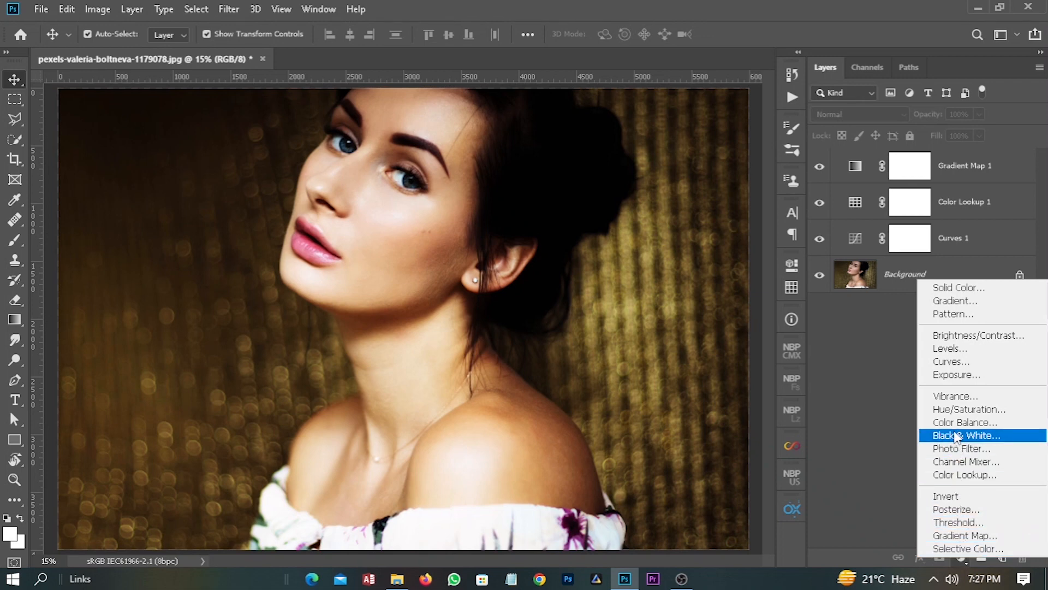
pyautogui.click(959, 396)
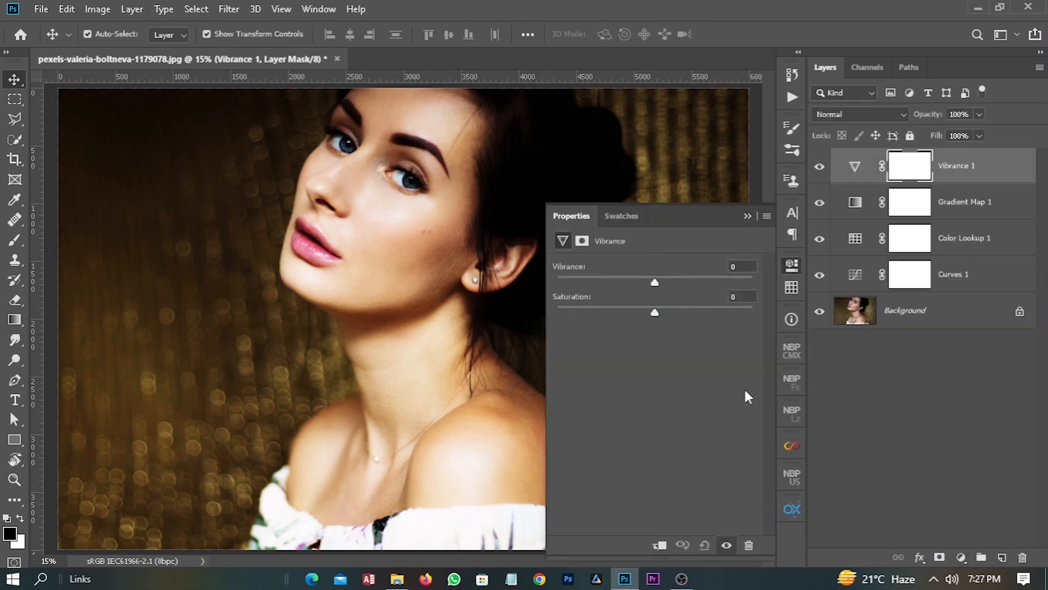
pyautogui.moveTo(650, 275); pyautogui.dragTo(636, 315)
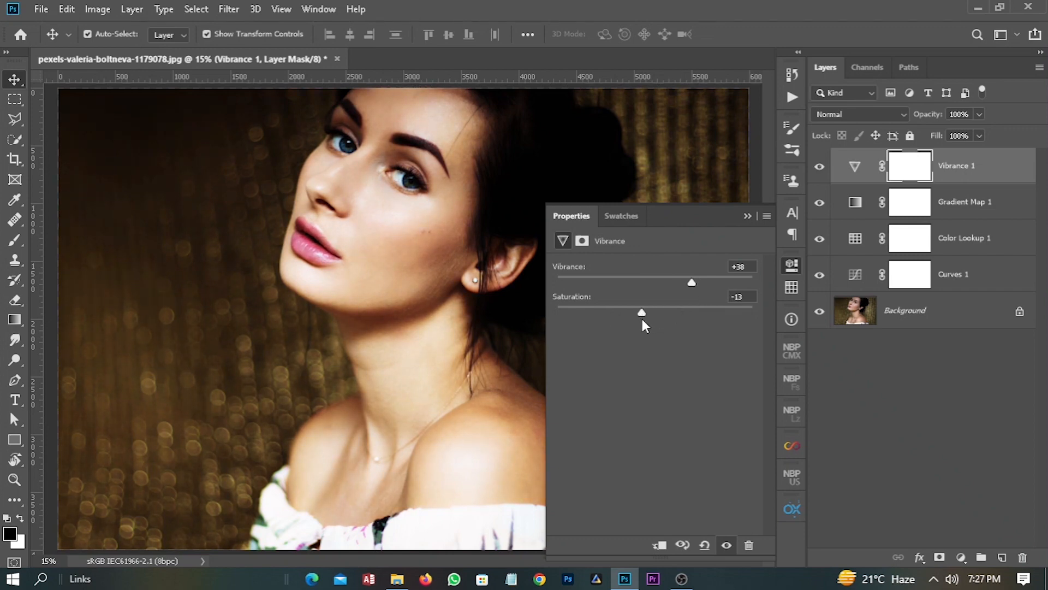
pyautogui.moveTo(641, 316); pyautogui.dragTo(639, 316)
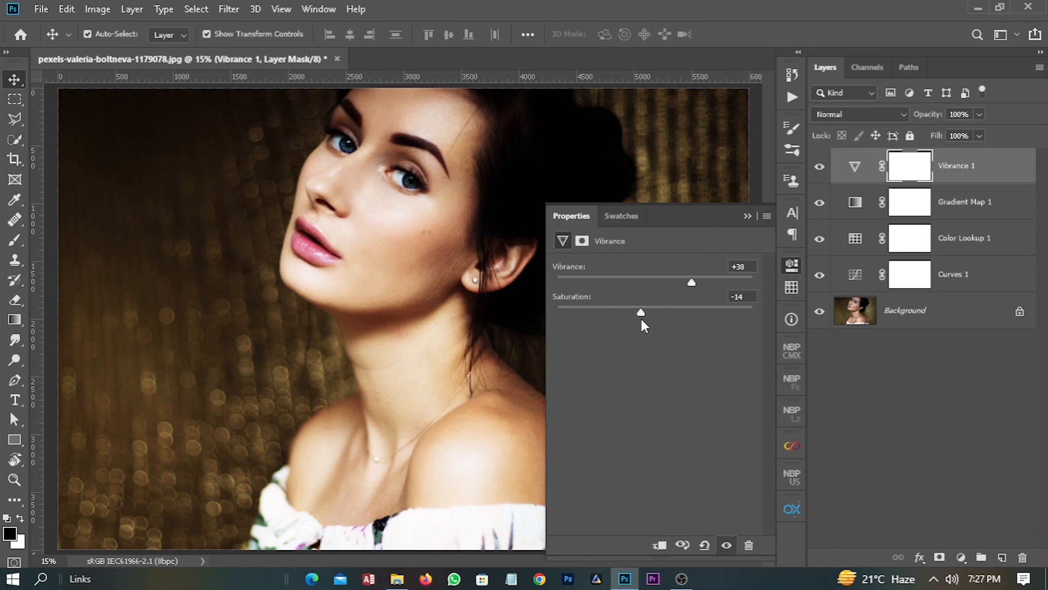
pyautogui.click(745, 215)
pyautogui.click(970, 505)
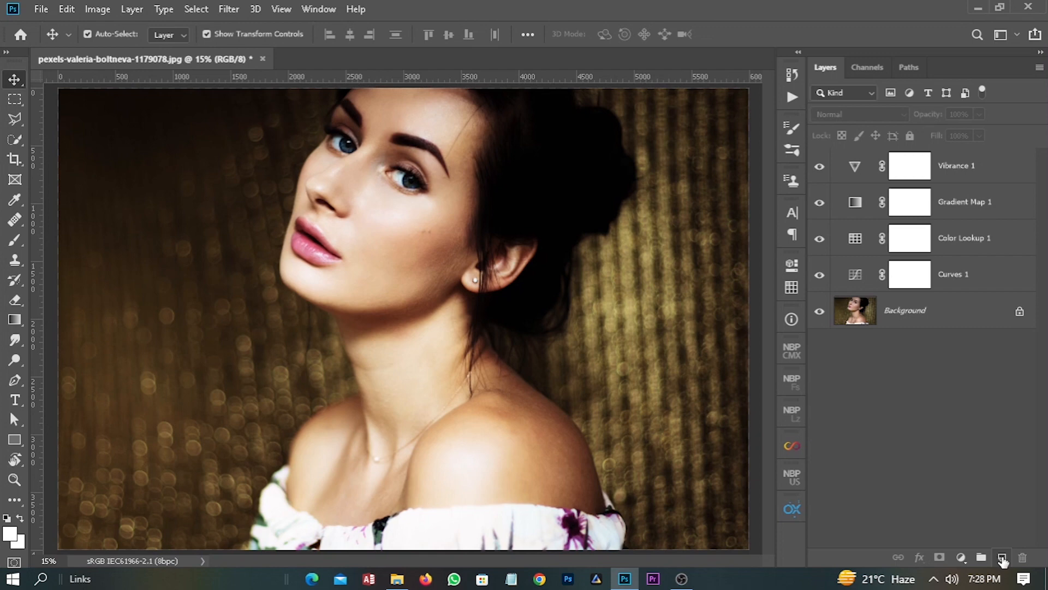
# - Add a new layer and paint a soft white spot over the woman with a 4443-pixel brush
pyautogui.click(1002, 558)
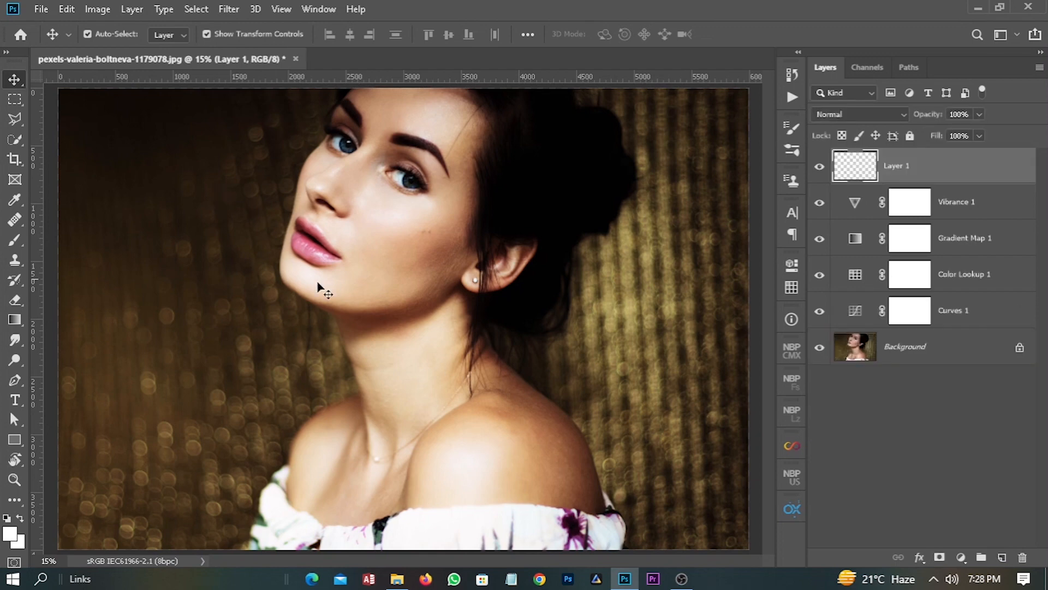
pyautogui.press('b')
pyautogui.moveTo(372, 260)
pyautogui.mouseDown()
pyautogui.moveTo(503, 281)
pyautogui.moveTo(622, 260)
pyautogui.mouseUp()
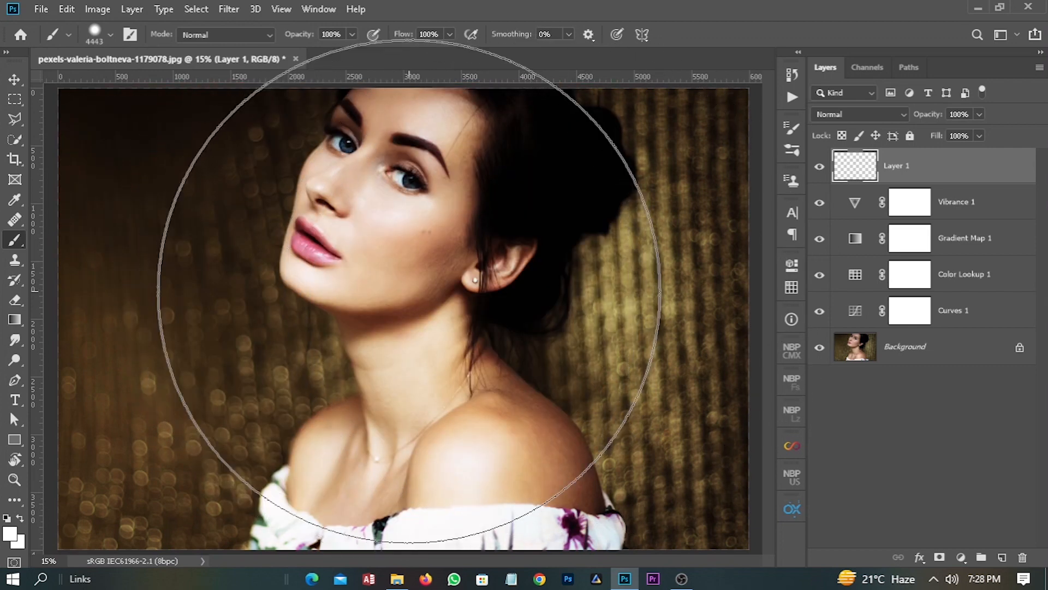
pyautogui.moveTo(409, 291); pyautogui.dragTo(411, 327)
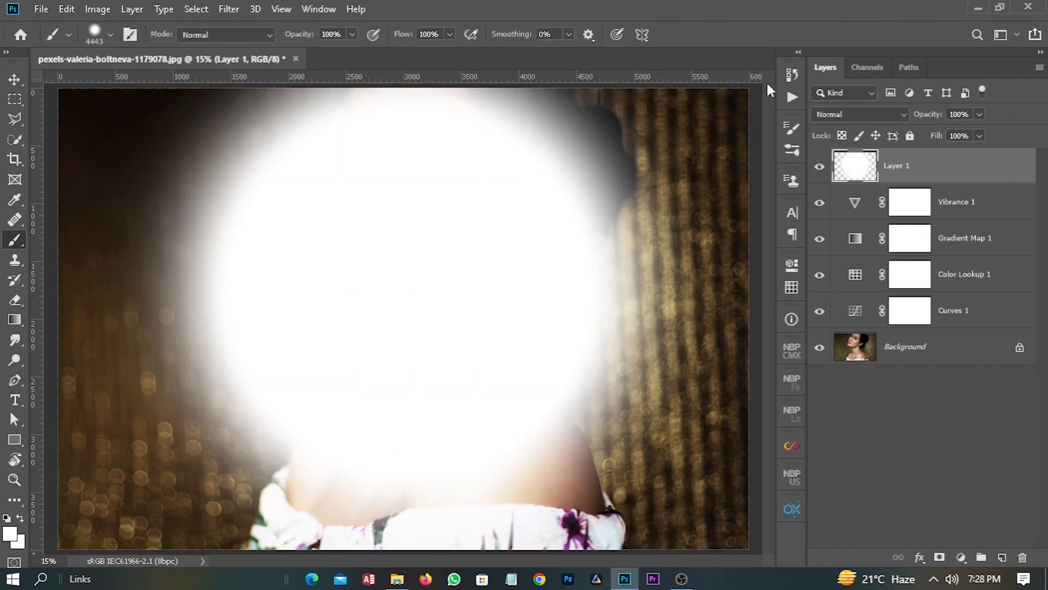
# - Run the Creative Vignette with Highlights Intact action on the painted layer
pyautogui.click(793, 98)
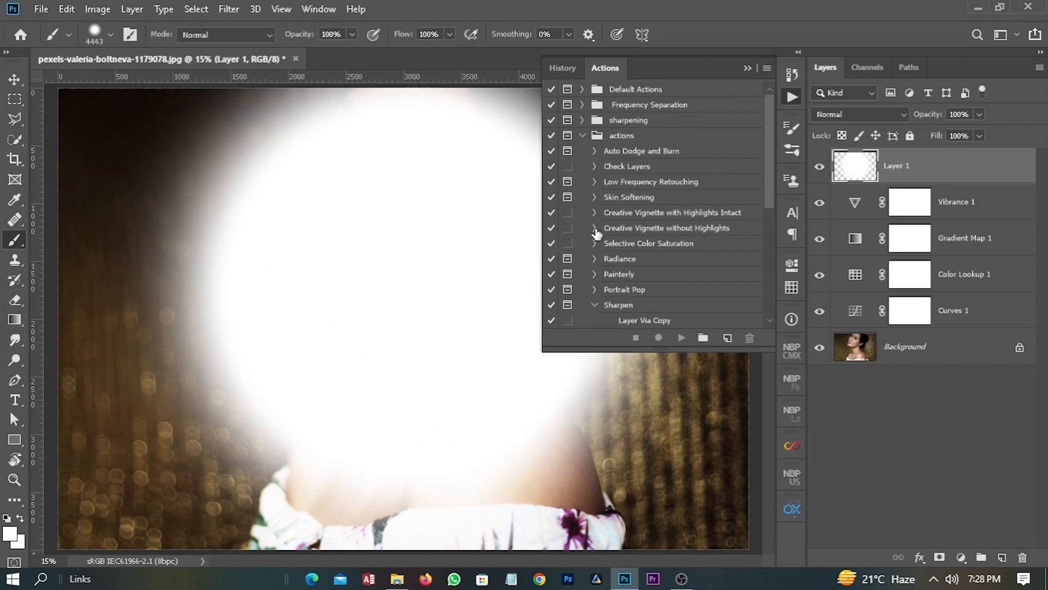
pyautogui.click(687, 217)
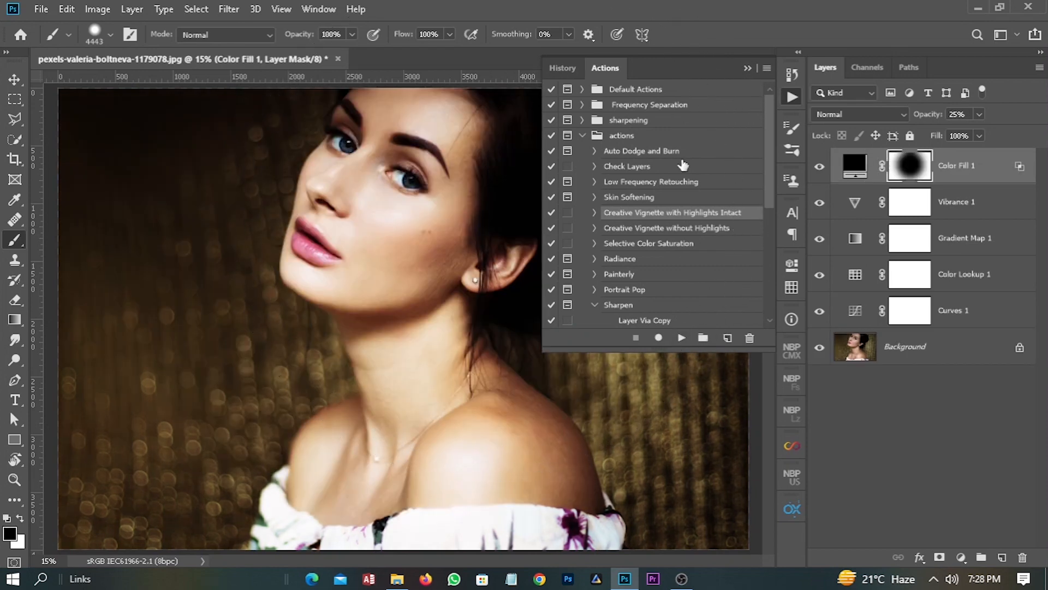
pyautogui.click(749, 68)
# - Compare the graded portrait with the original by toggling the layers above the background off and on
pyautogui.scroll(-5, 421, 267)
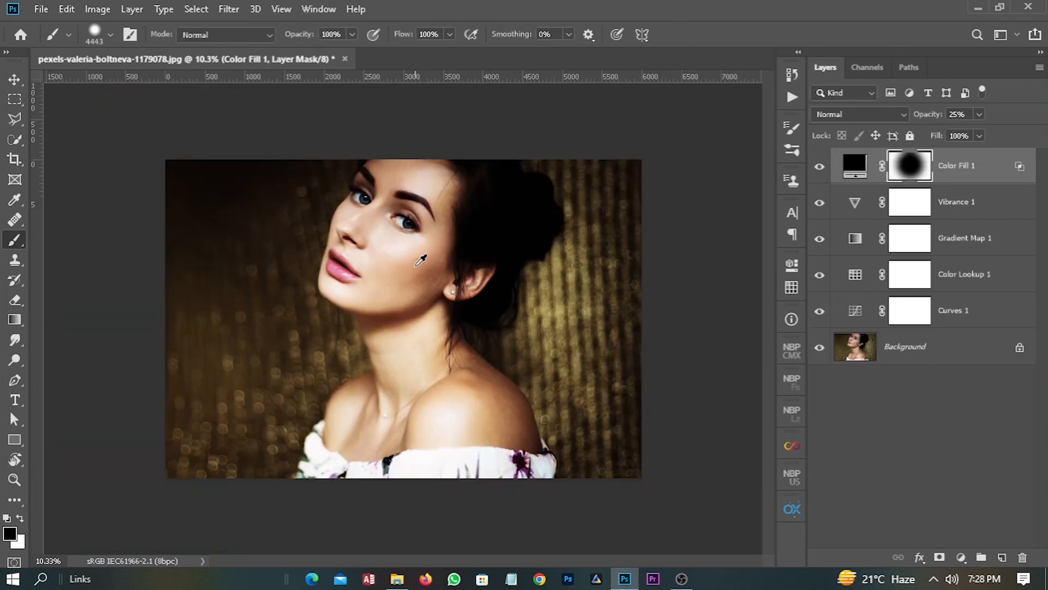
pyautogui.scroll(1, 421, 267)
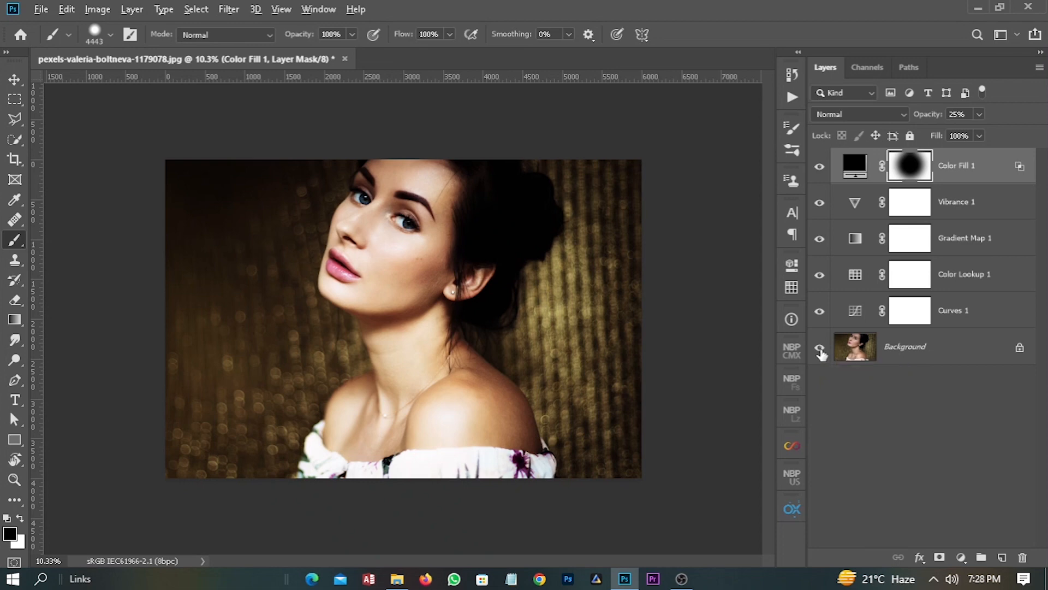
pyautogui.keyDown('alt'); pyautogui.click(820, 350); pyautogui.keyUp('alt')
pyautogui.keyDown('alt'); pyautogui.click(820, 349); pyautogui.keyUp('alt')
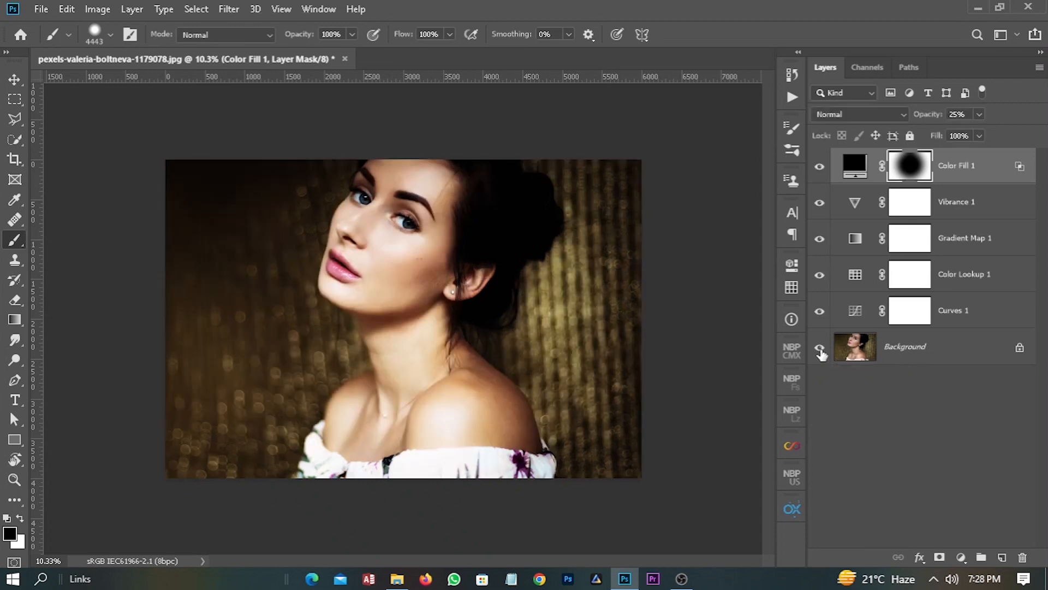